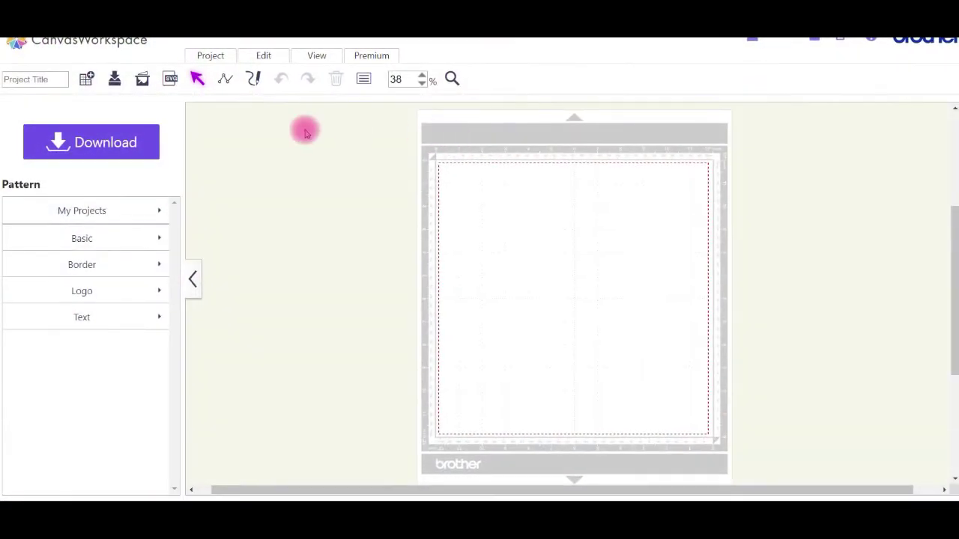
- Add a 2.76 × 3.94 inch rectangle from the Basic shapes and centre it on the mat
left_click(159, 240)
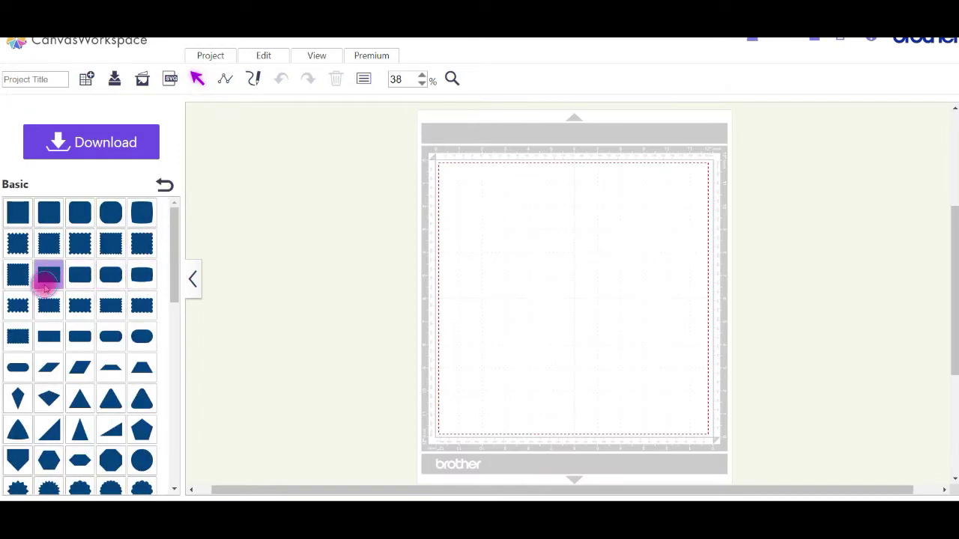
left_click(46, 282)
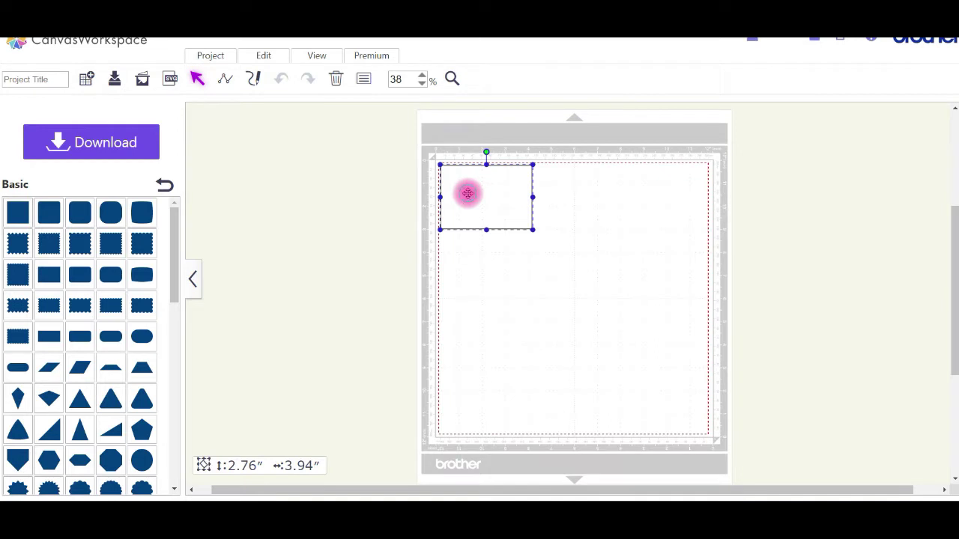
left_click_drag(467, 193, 549, 273)
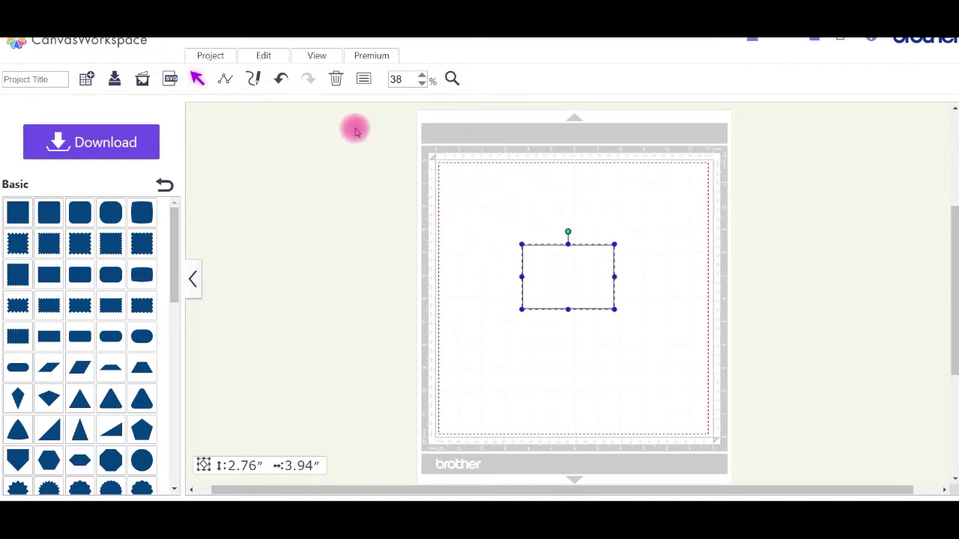
- Unlock the aspect ratio and resize the rectangle to 5.05 inches high by 7.05 inches wide
left_click(364, 80)
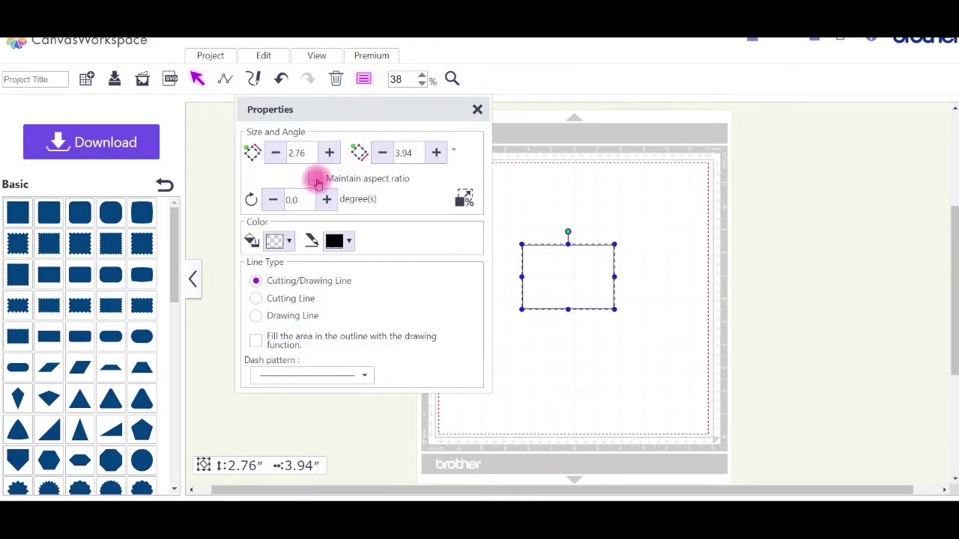
left_click(300, 153)
left_click_drag(308, 153, 288, 153)
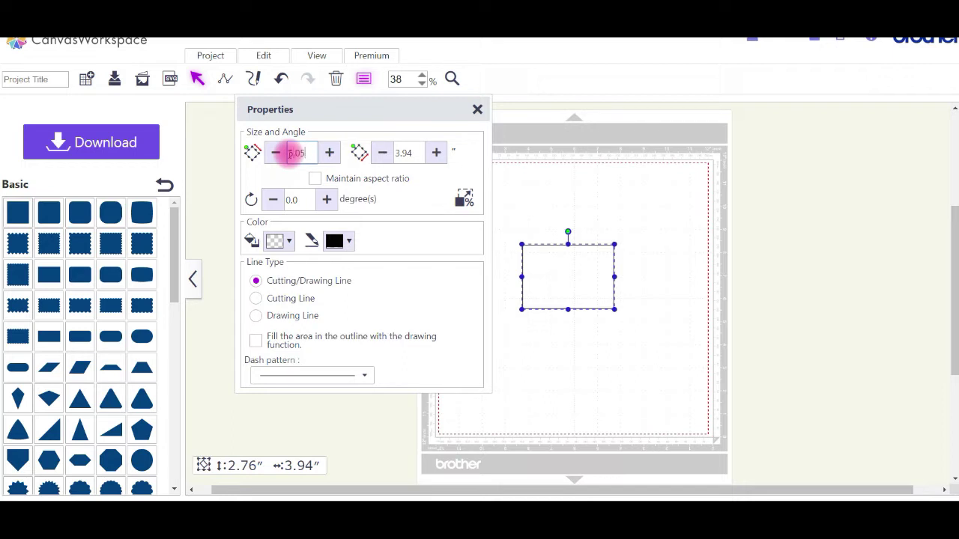
left_click_drag(411, 152, 402, 152)
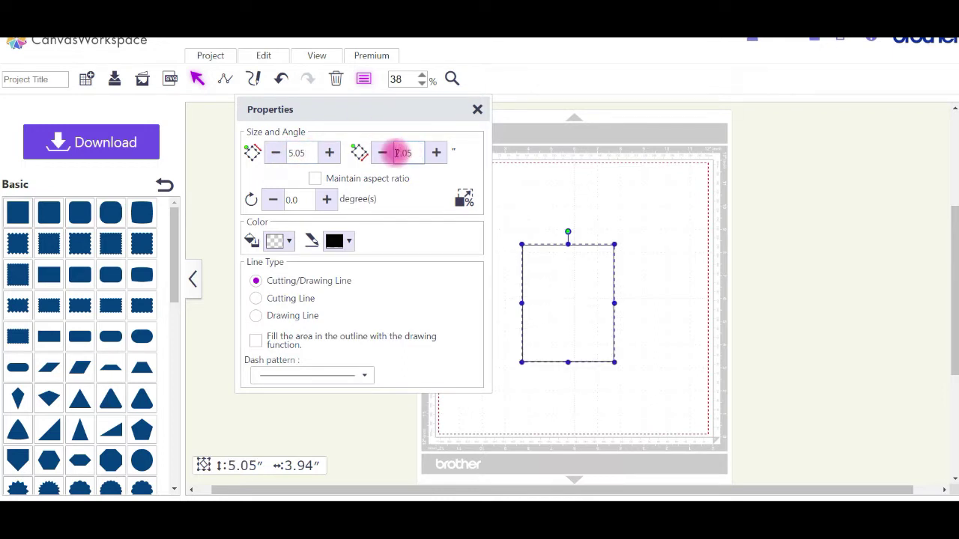
left_click(466, 175)
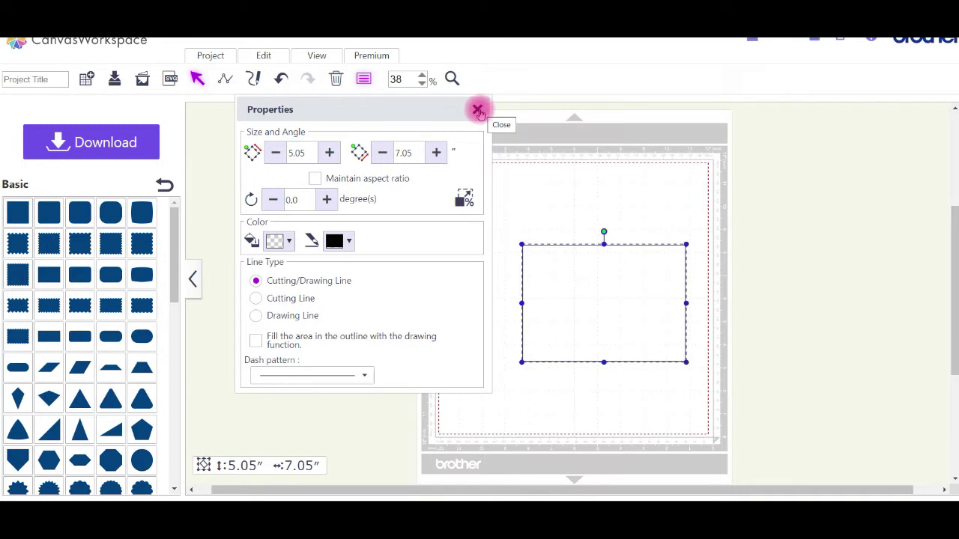
- Duplicate the rectangle and give the copy a dotted dash outline
right_click(588, 310)
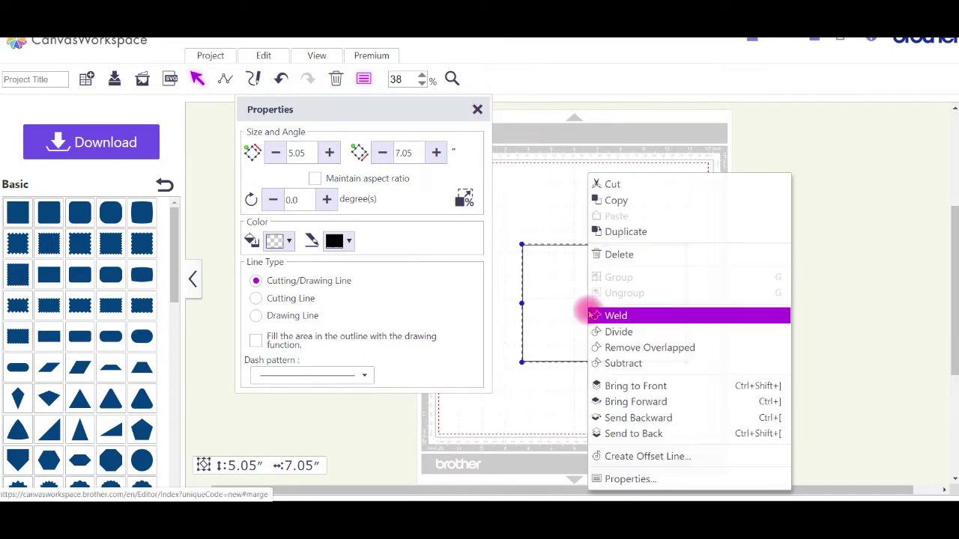
left_click(630, 232)
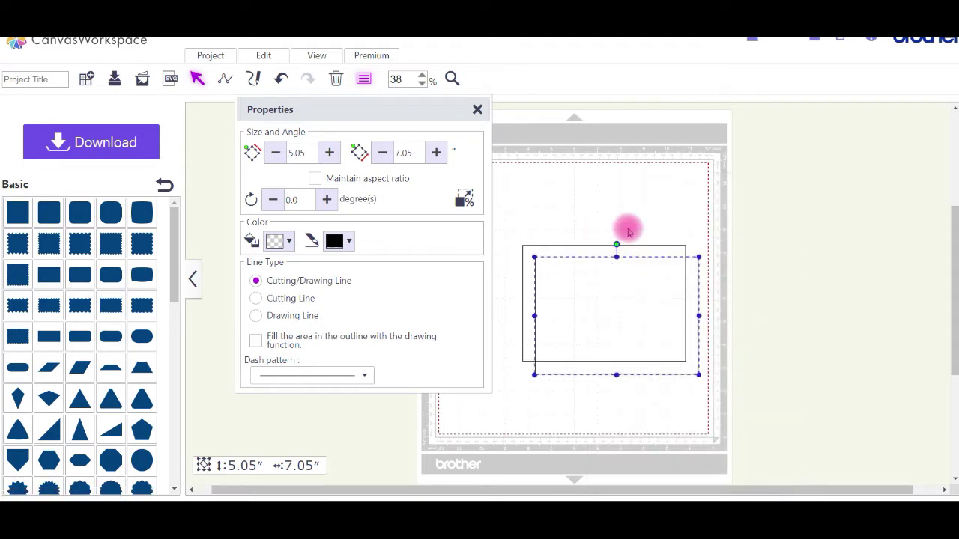
left_click(362, 378)
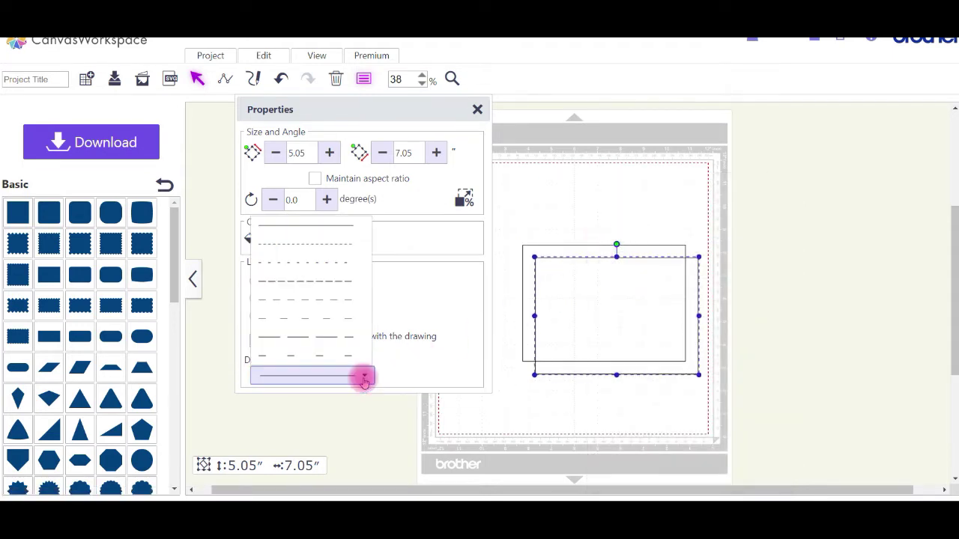
left_click(329, 269)
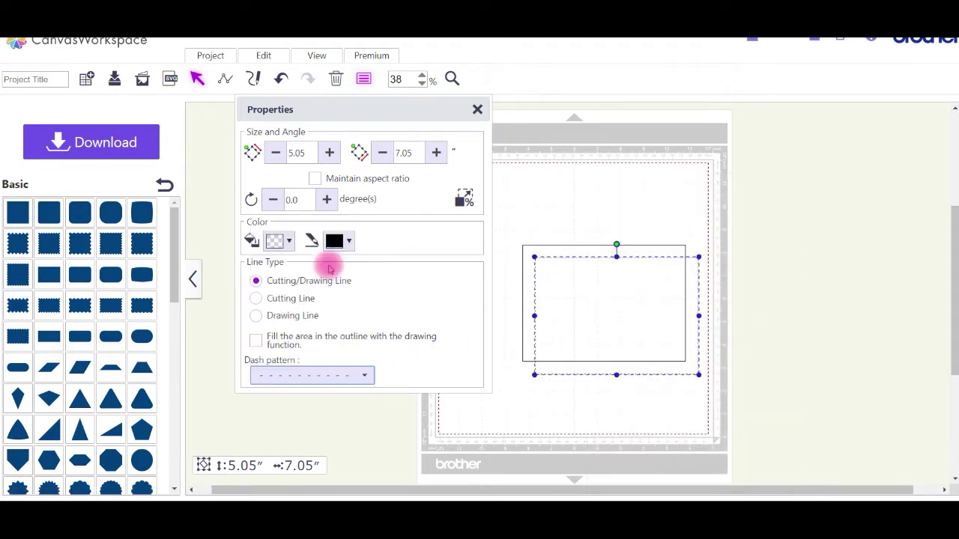
- Park the dotted copy to the right of the mat and re-centre the solid rectangle
left_click_drag(604, 295, 800, 208)
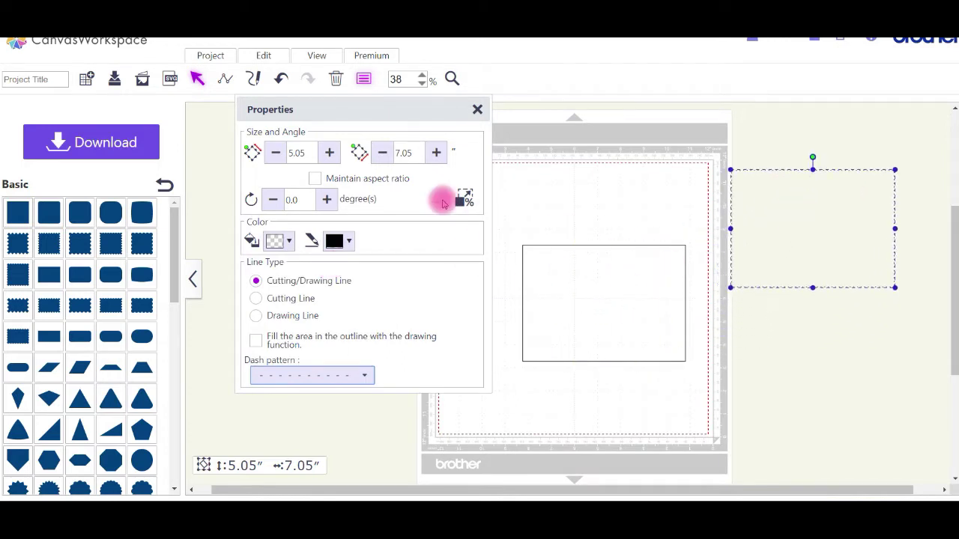
left_click(476, 109)
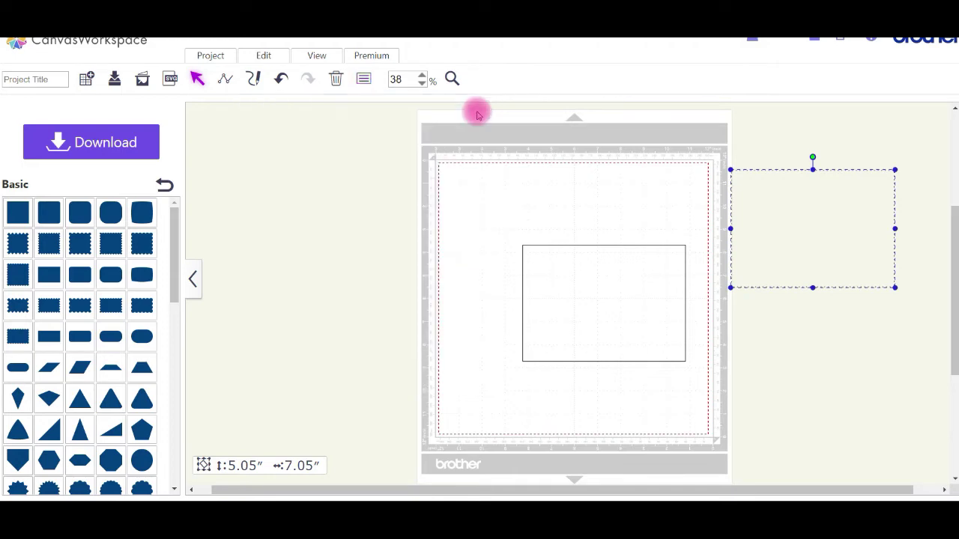
left_click_drag(566, 298, 540, 291)
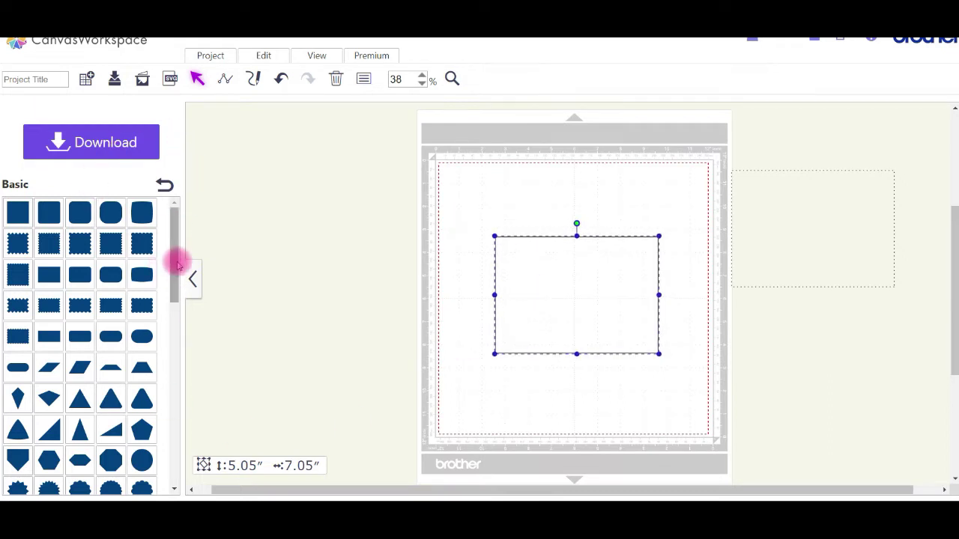
- Place a rounded pill over the rectangle's top edge, stretched wider and taller
left_click_drag(176, 259, 175, 268)
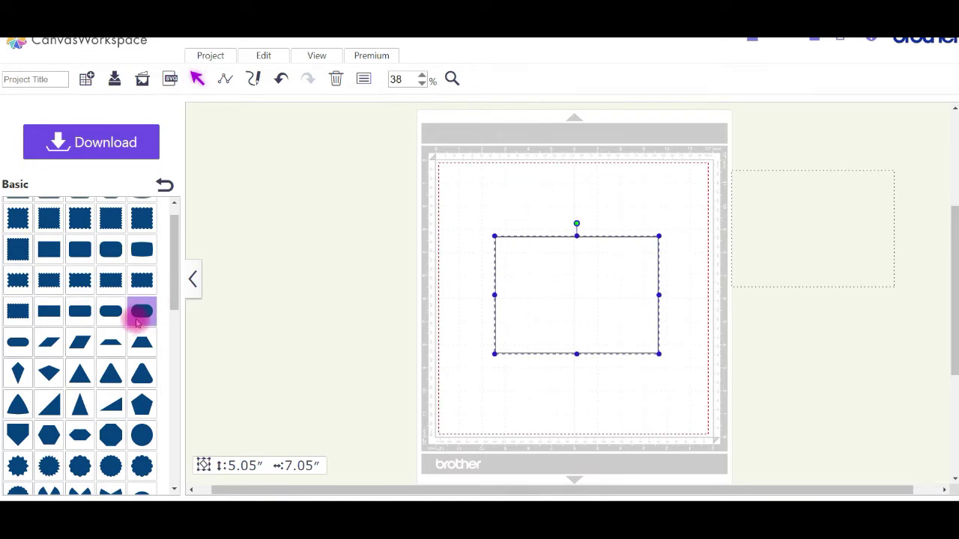
left_click(138, 322)
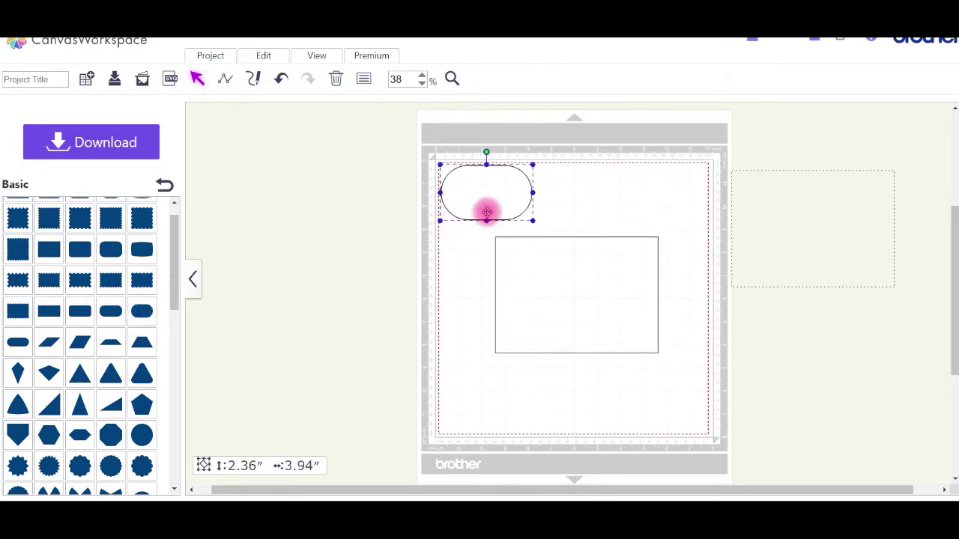
left_click_drag(487, 197, 546, 239)
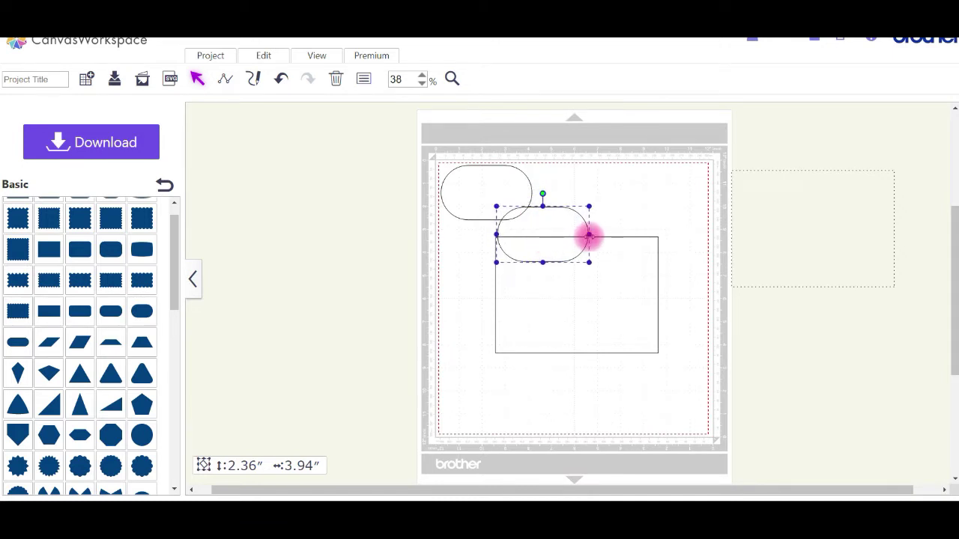
left_click_drag(587, 235, 659, 241)
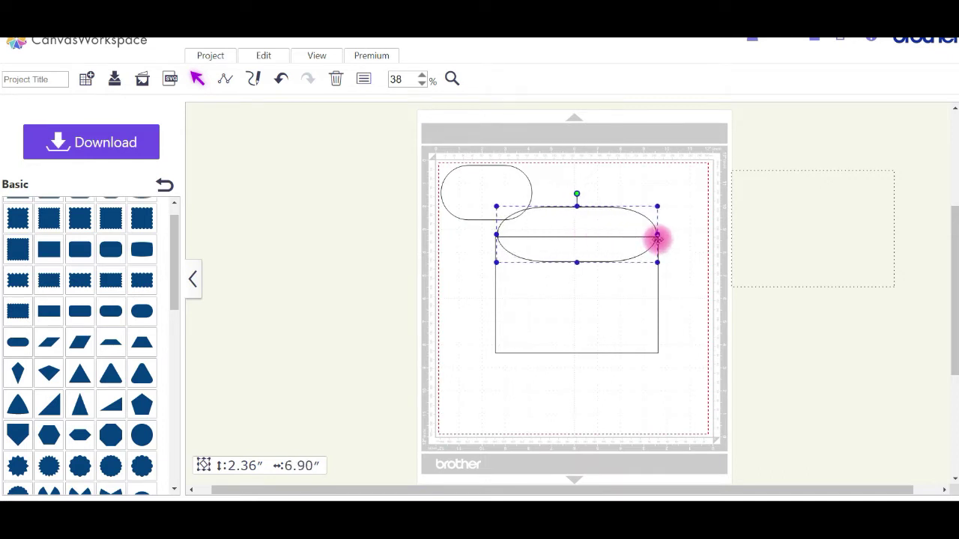
mouse_move(576, 207)
left_mouse_down()
mouse_move(573, 194)
mouse_move(571, 217)
left_mouse_up()
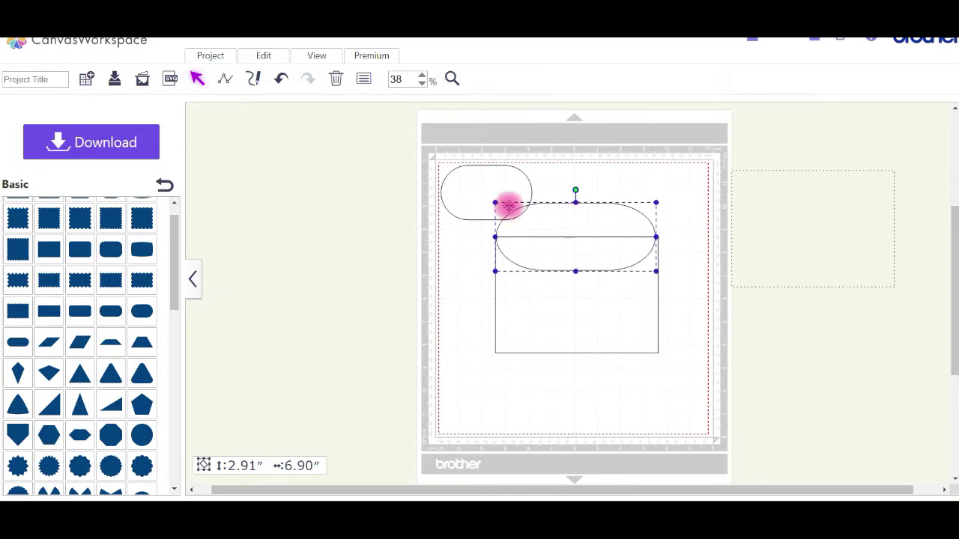
- Delete the spare small pill shape
left_click_drag(475, 191, 338, 190)
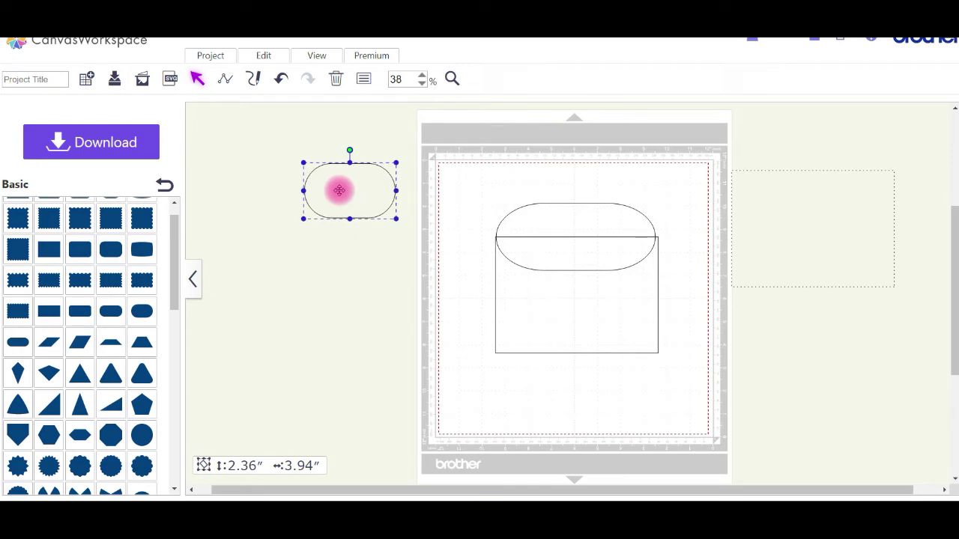
key("Delete")
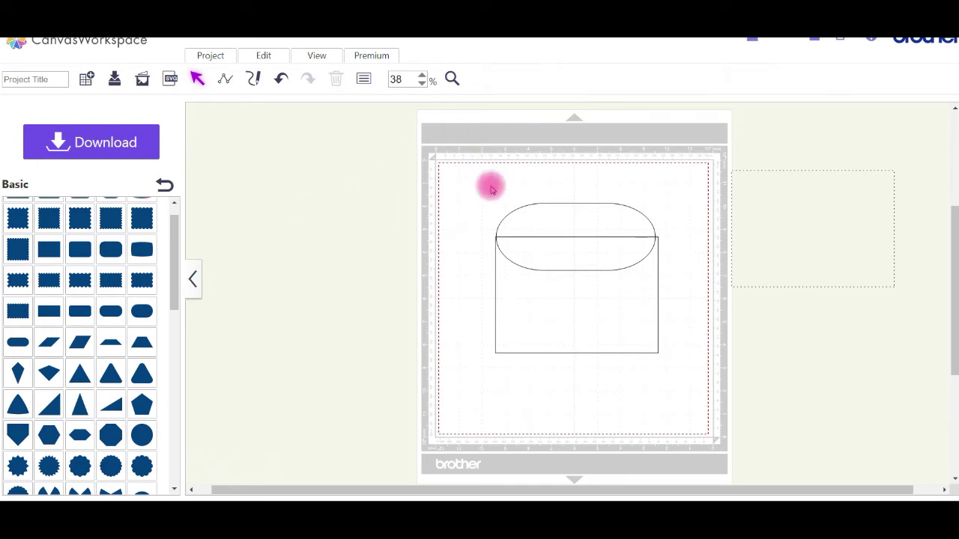
left_click_drag(174, 283, 204, 409)
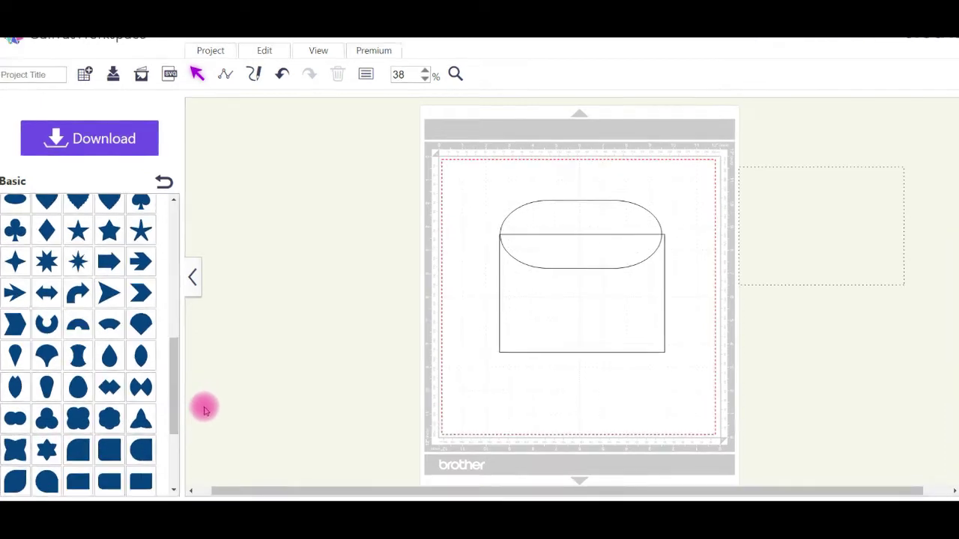
- Place a trefoil over the pill and widen it to about 6.24 inches as the frosting
left_click(49, 420)
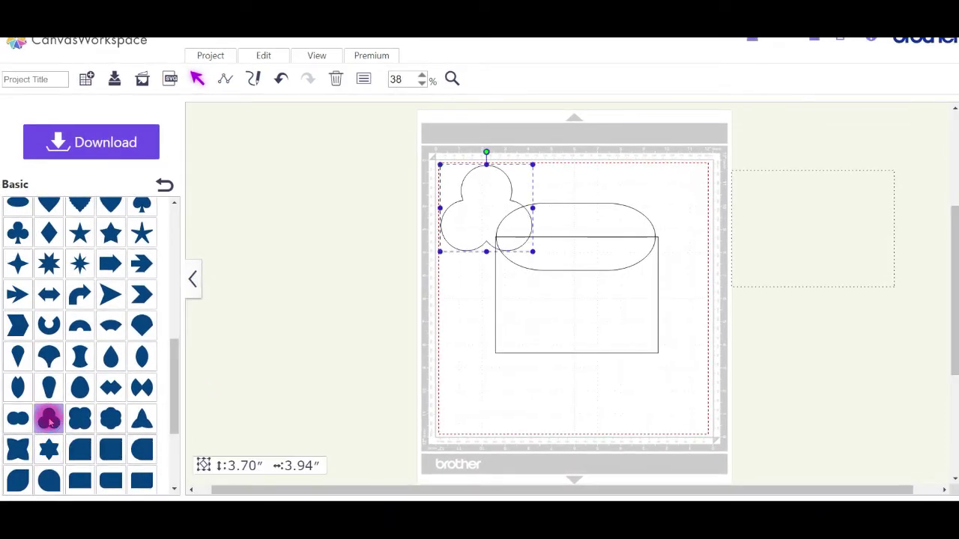
left_click_drag(465, 218, 529, 217)
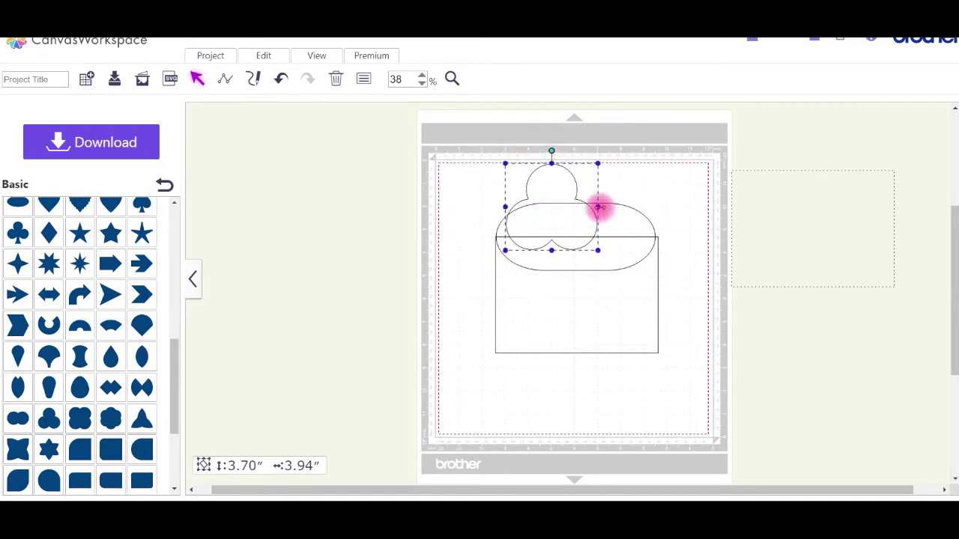
left_click_drag(599, 206, 652, 219)
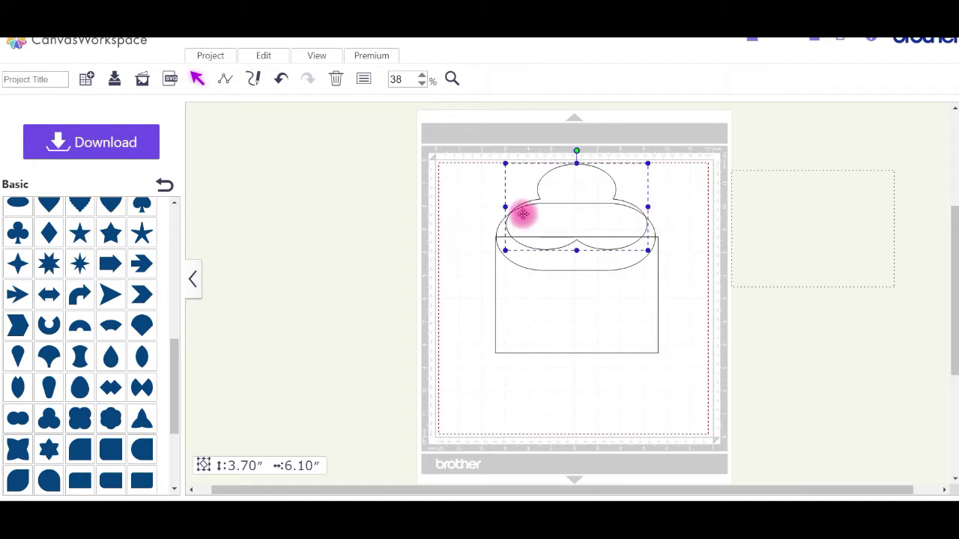
left_click_drag(505, 206, 502, 207)
left_click_drag(566, 217, 565, 221)
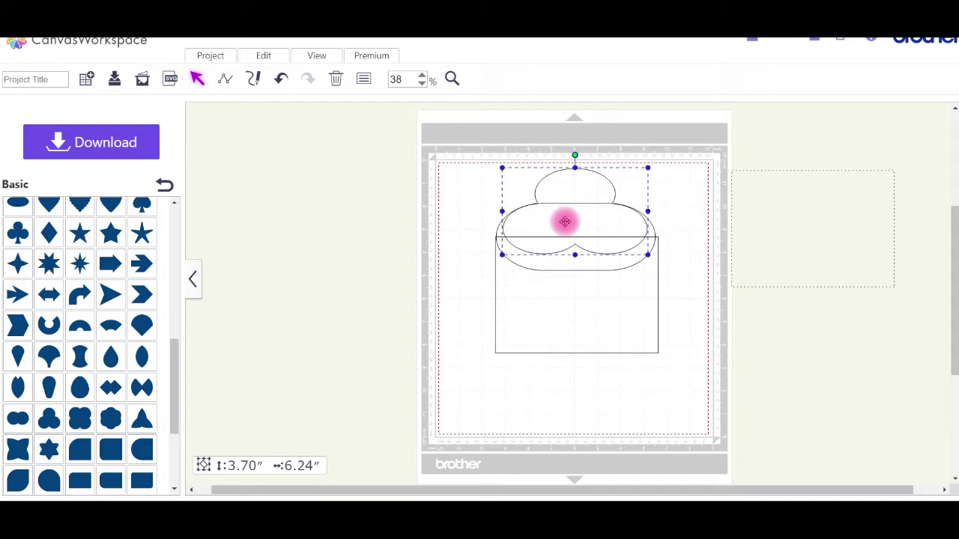
mouse_move(564, 221)
left_mouse_down()
mouse_move(567, 208)
mouse_move(568, 219)
left_mouse_up()
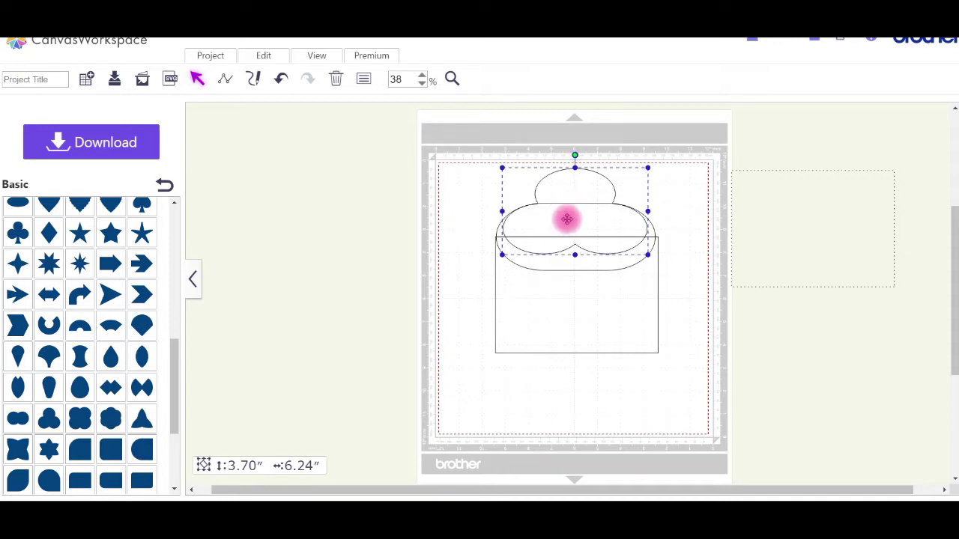
left_click(351, 223)
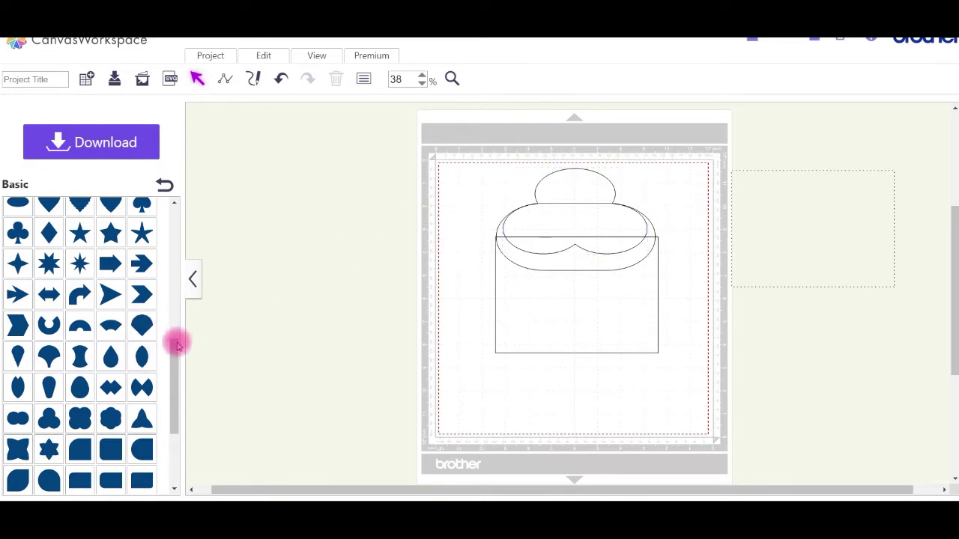
left_click_drag(174, 352, 173, 366)
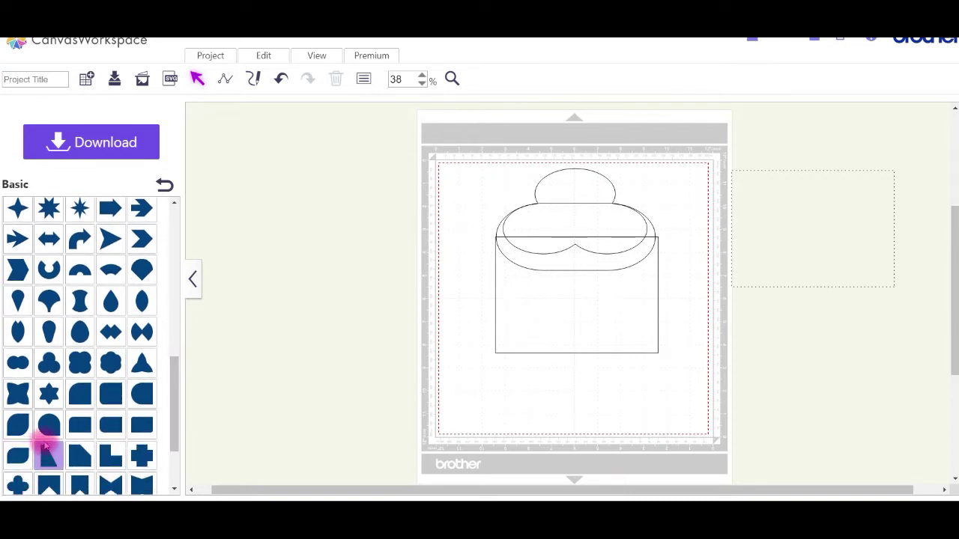
- Add a 5.56-inch teardrop rotated tip-up over the cupcake top, then select all shapes
left_click(50, 425)
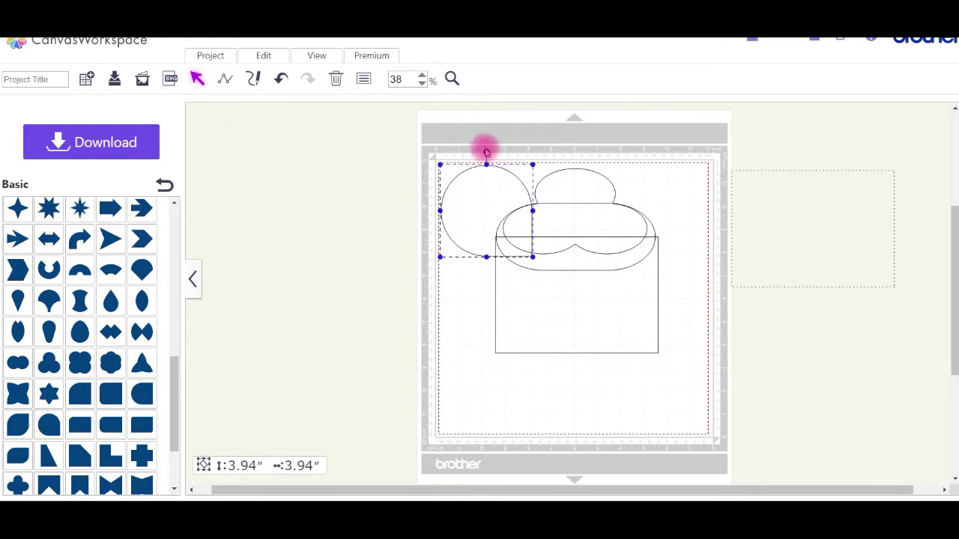
left_click_drag(485, 152, 450, 250)
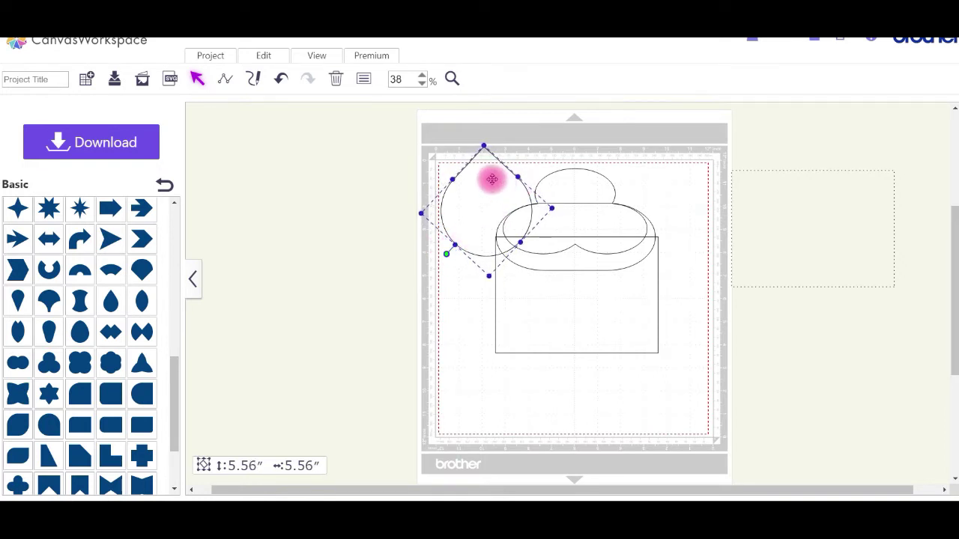
left_click_drag(490, 180, 583, 196)
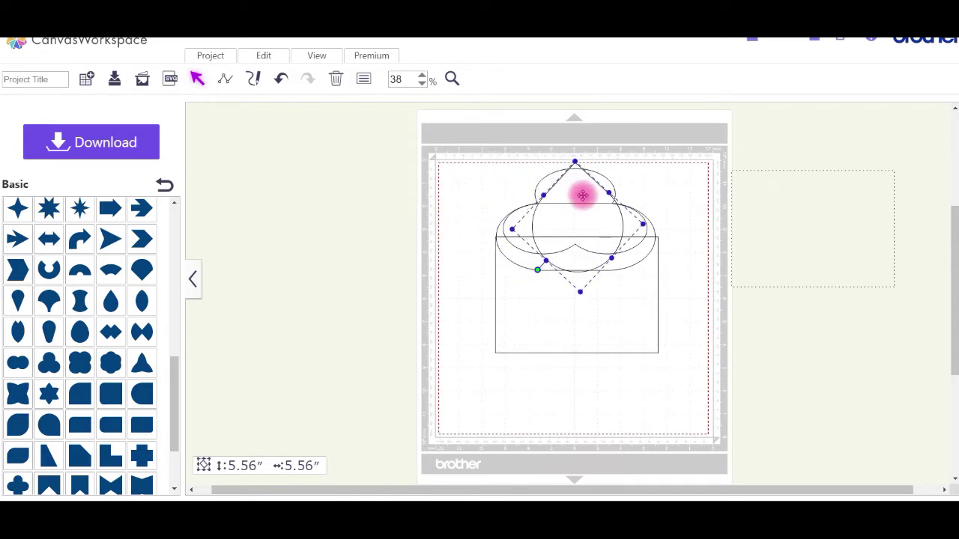
left_click_drag(582, 195, 579, 195)
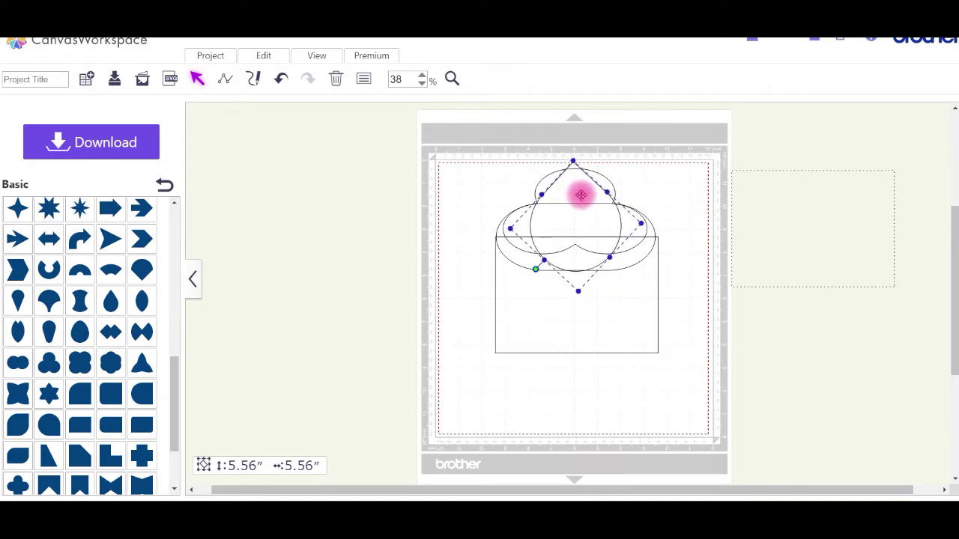
left_click(454, 144)
left_click_drag(454, 145, 657, 342)
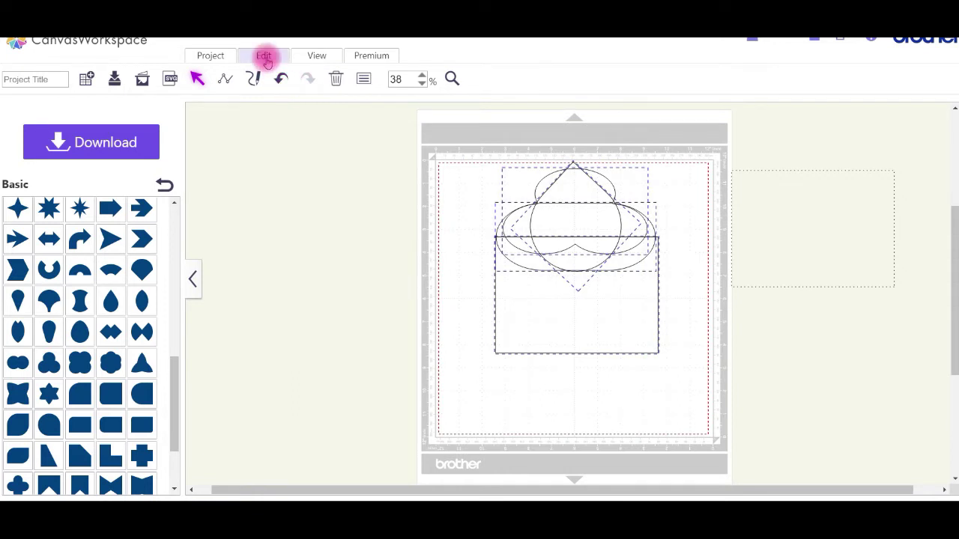
- Align all shapes to centre and weld them into a single cupcake outline
left_click(266, 58)
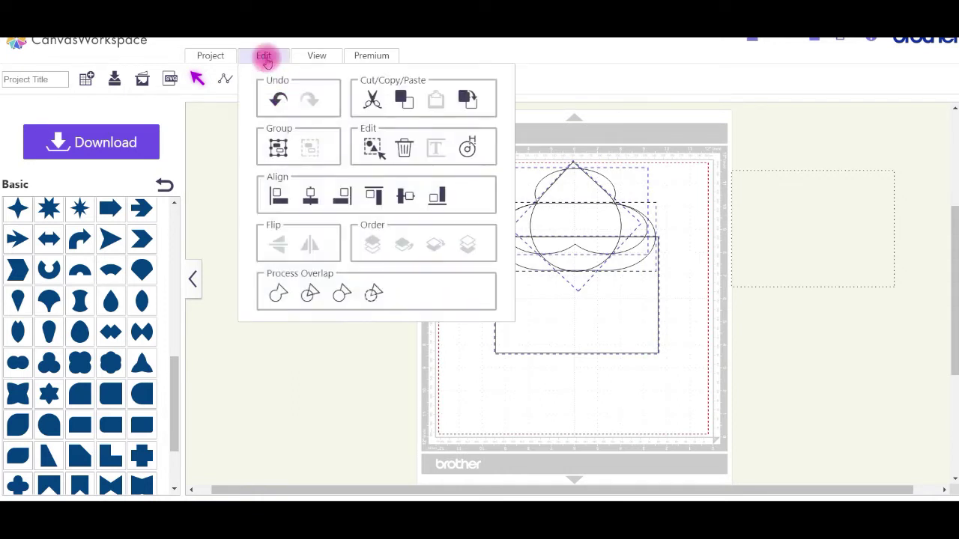
left_click(311, 193)
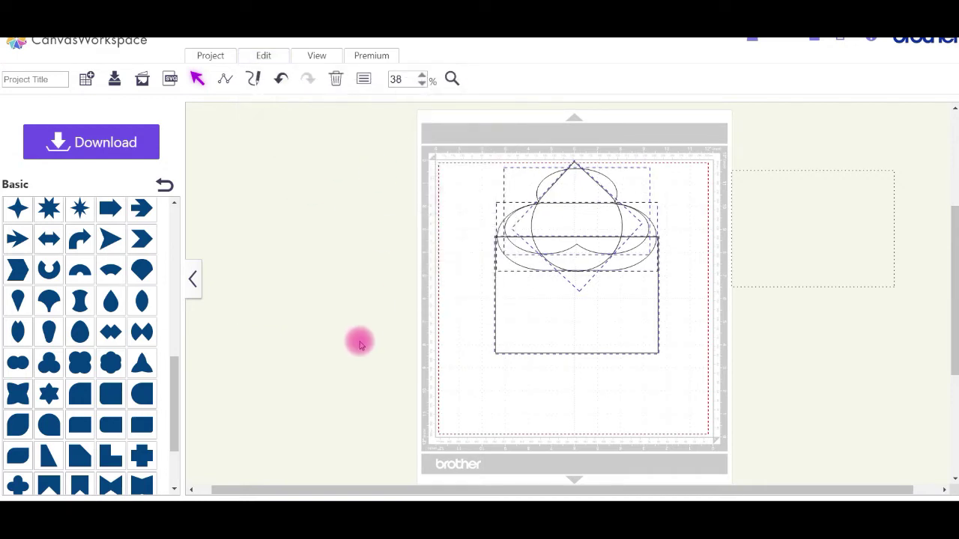
left_click(263, 57)
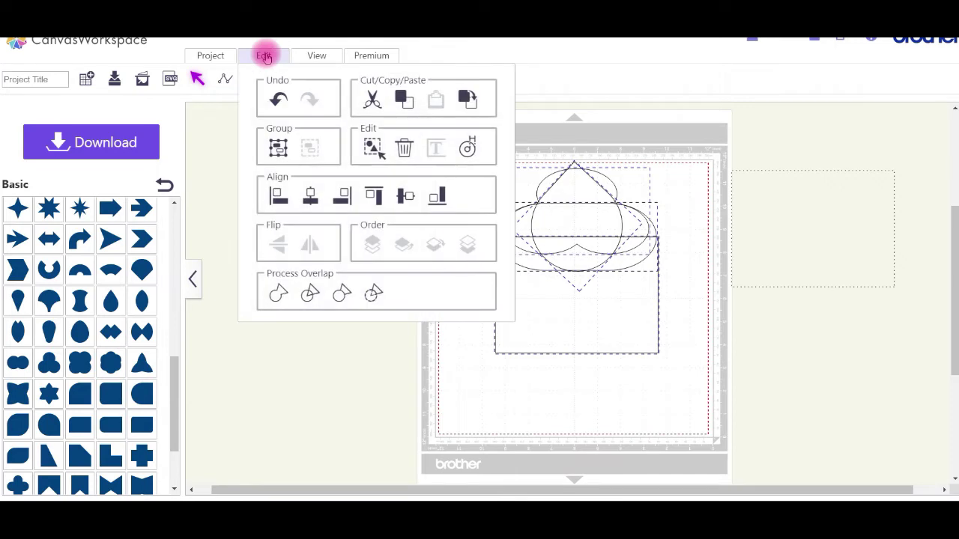
left_click(277, 293)
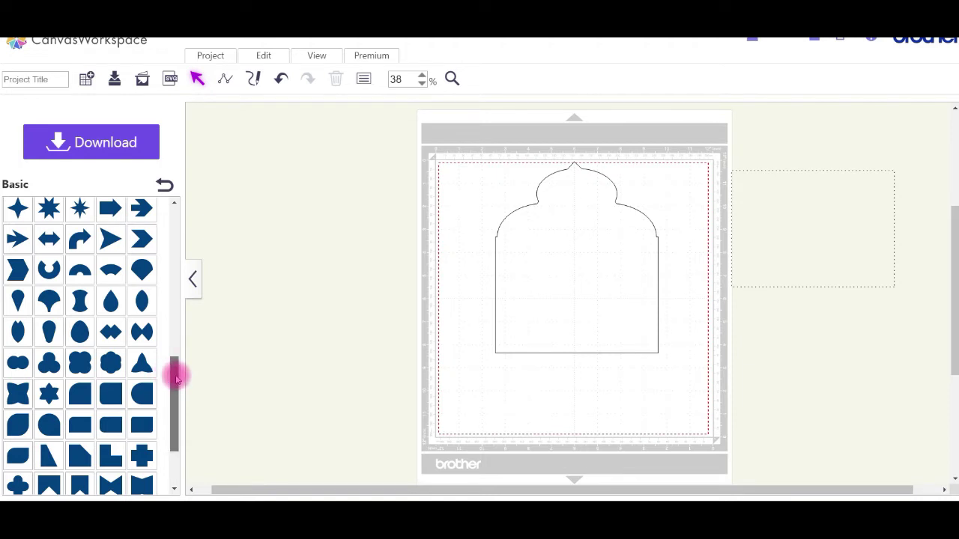
left_click_drag(177, 378, 177, 395)
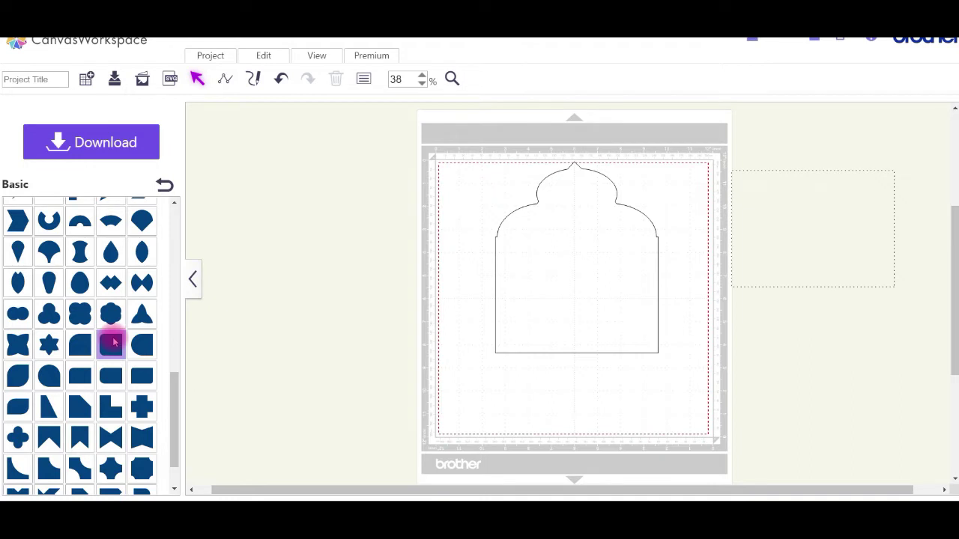
- Add a 3.94-inch rounded square, rotate it 90°, and move it inside the cupcake
left_click(113, 342)
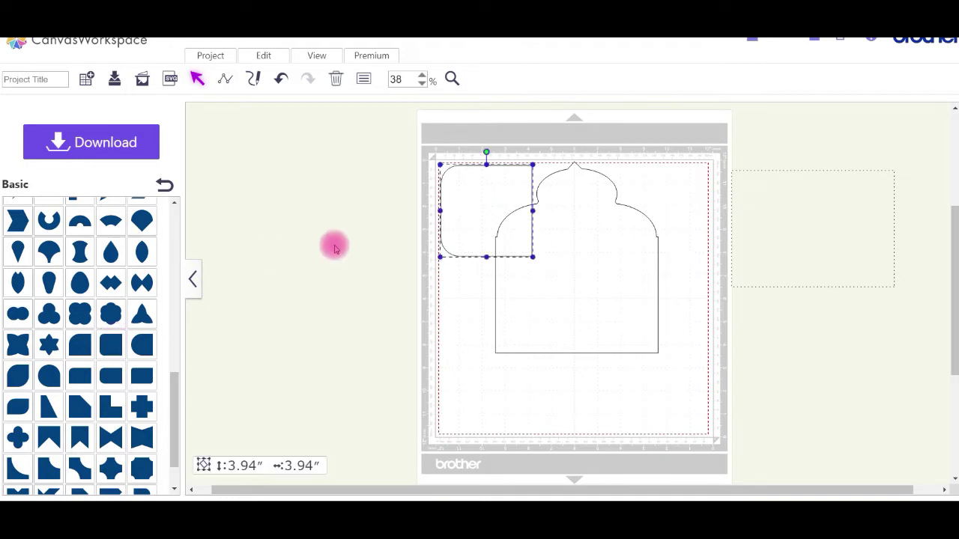
left_click(364, 78)
left_click_drag(308, 200, 284, 203)
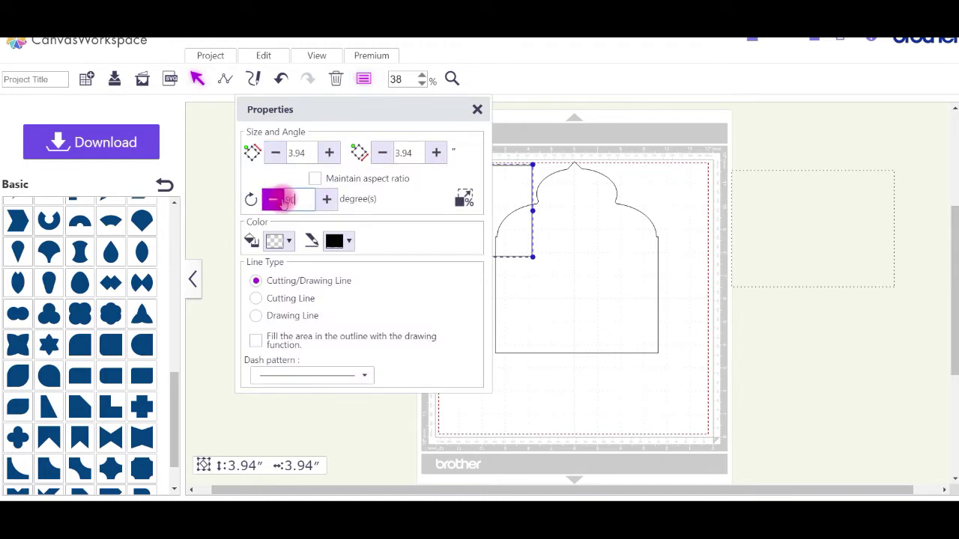
left_click(407, 199)
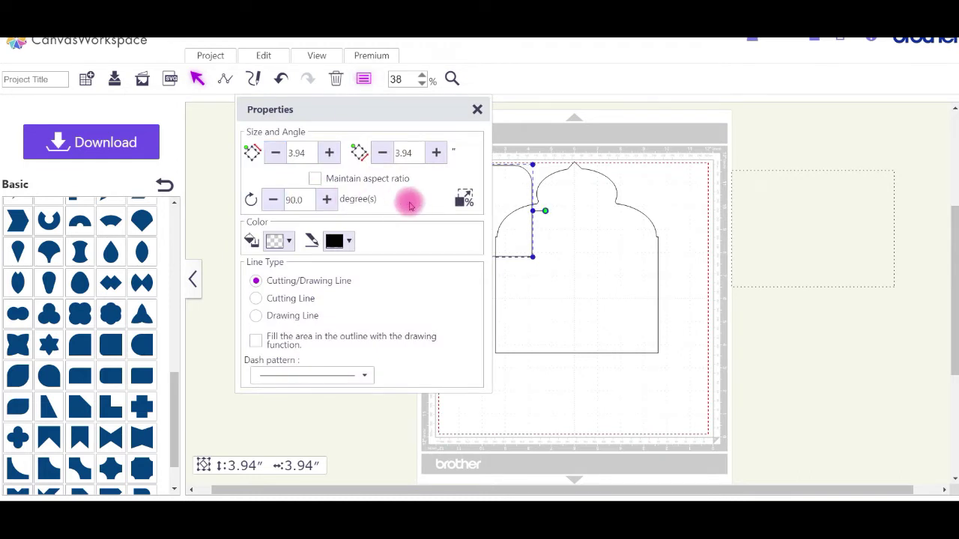
left_click(480, 111)
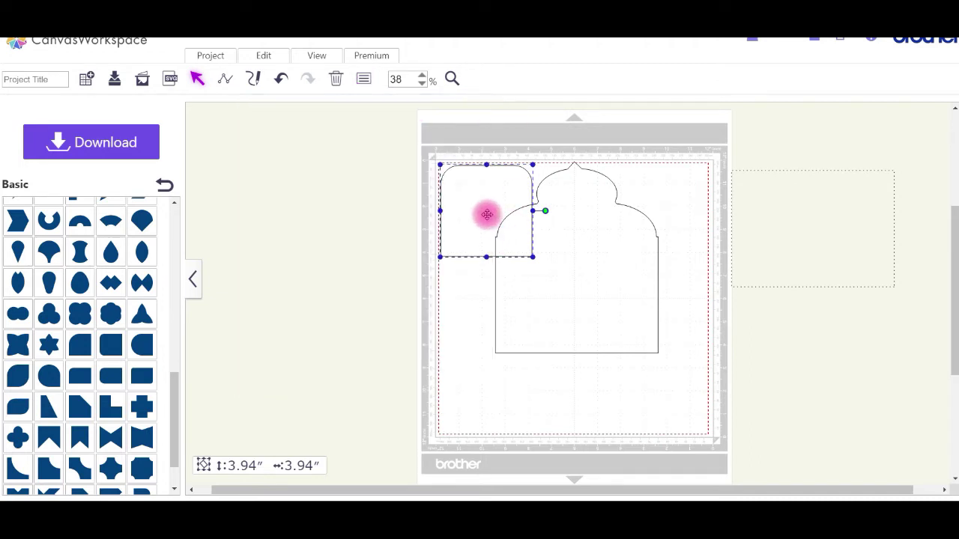
left_click_drag(488, 214, 569, 309)
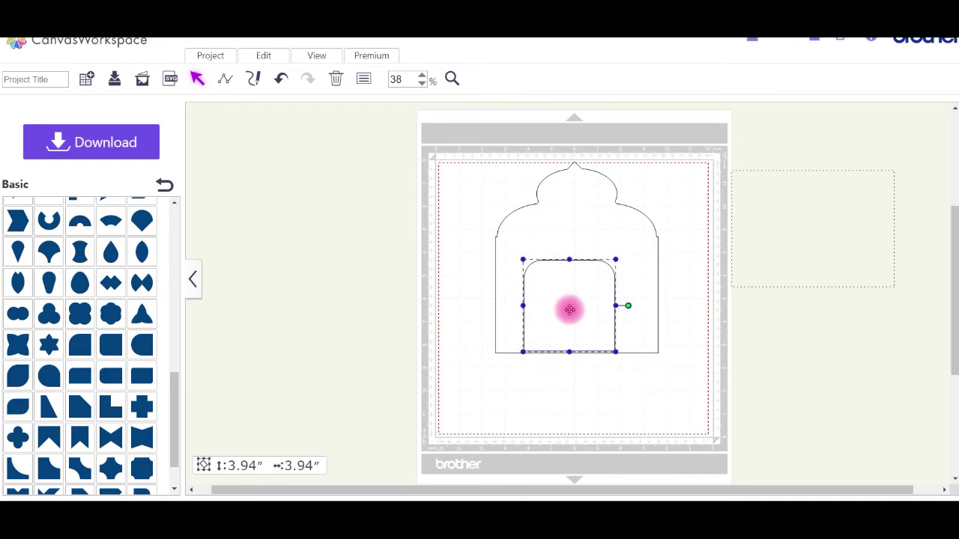
- Flip the rounded square vertically, move it over the cupcake's bottom edge and widen it to 5.97 inches
left_click(270, 57)
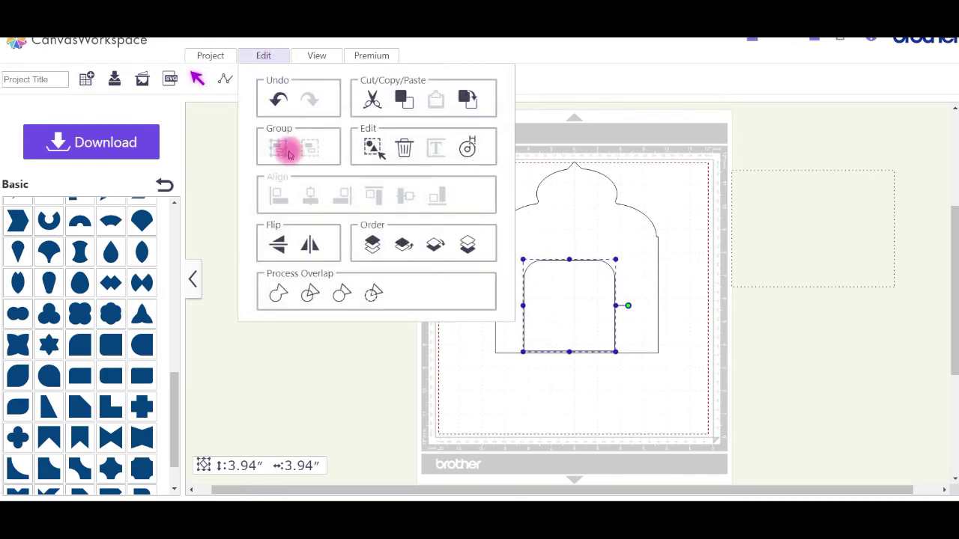
left_click(278, 246)
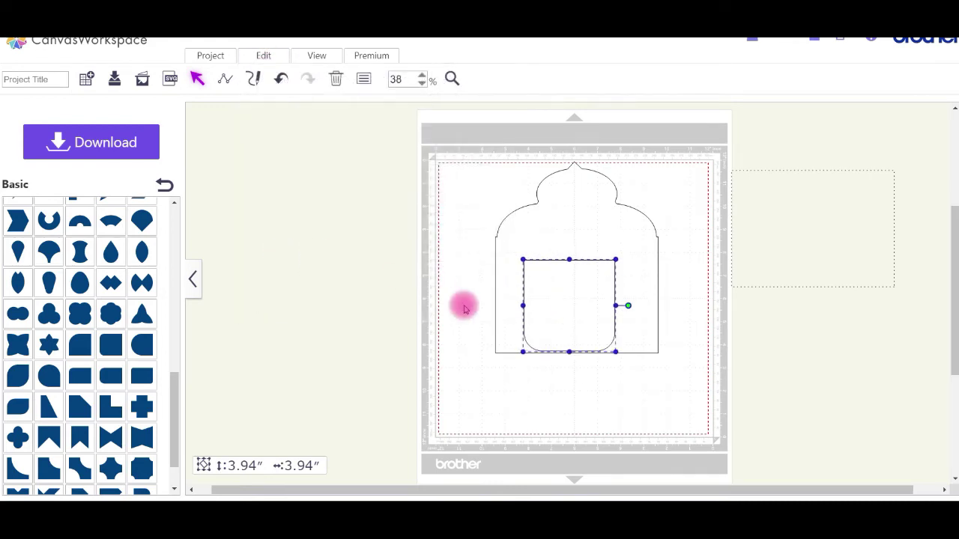
left_click_drag(543, 306, 528, 388)
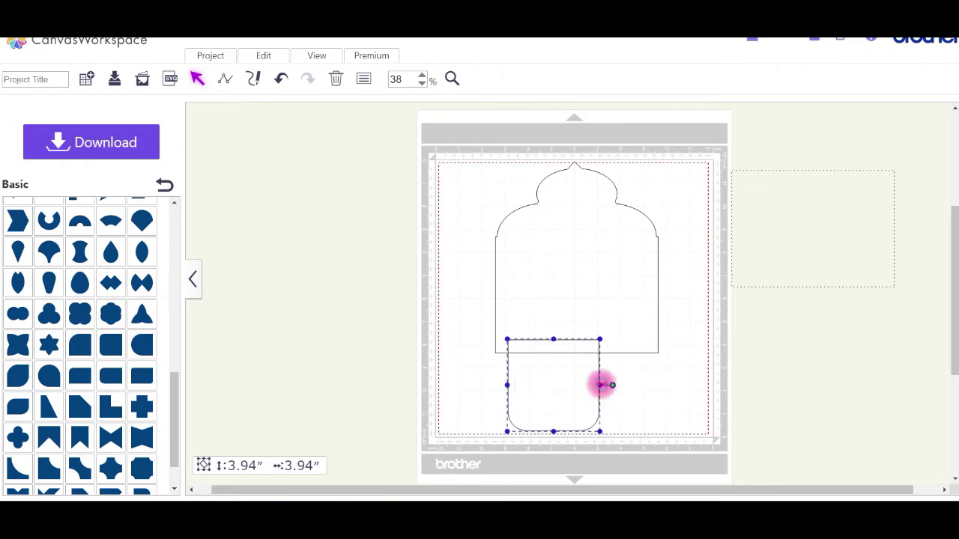
left_click_drag(601, 385, 650, 385)
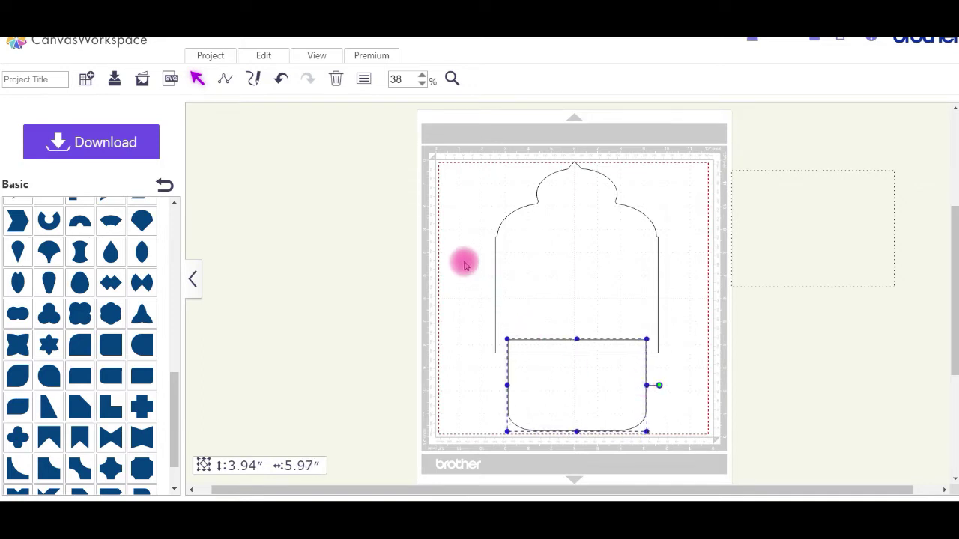
- Centre-align the rounded square horizontally with the cupcake outline
left_click_drag(463, 265, 549, 370)
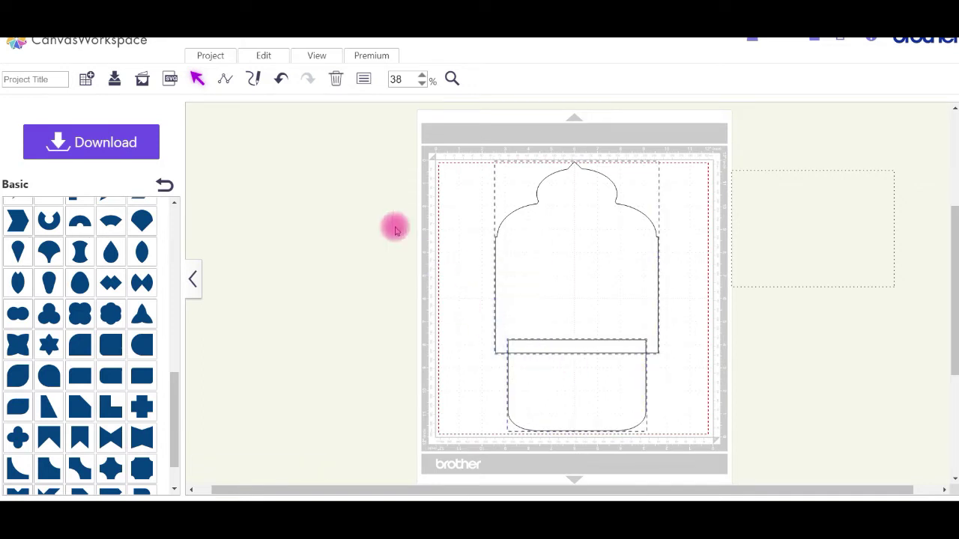
left_click(261, 59)
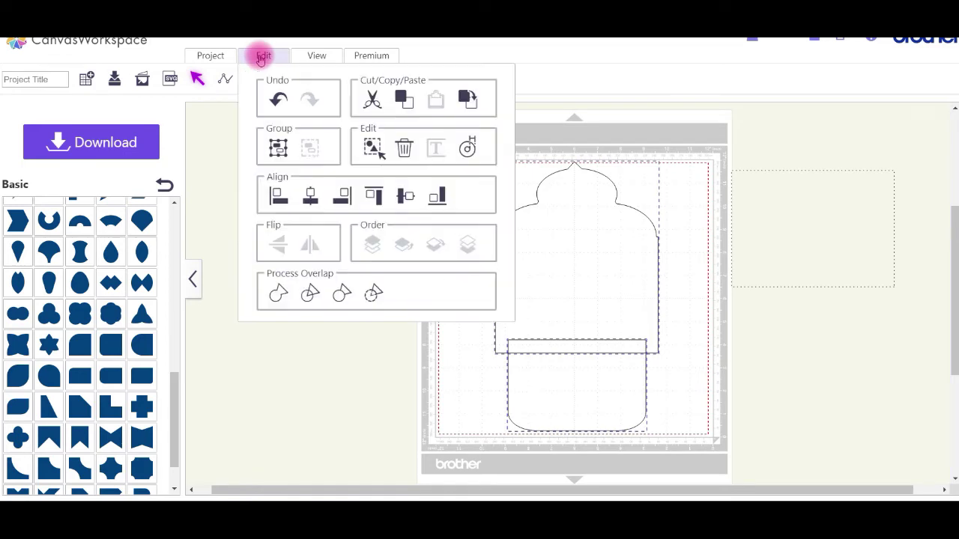
left_click(312, 194)
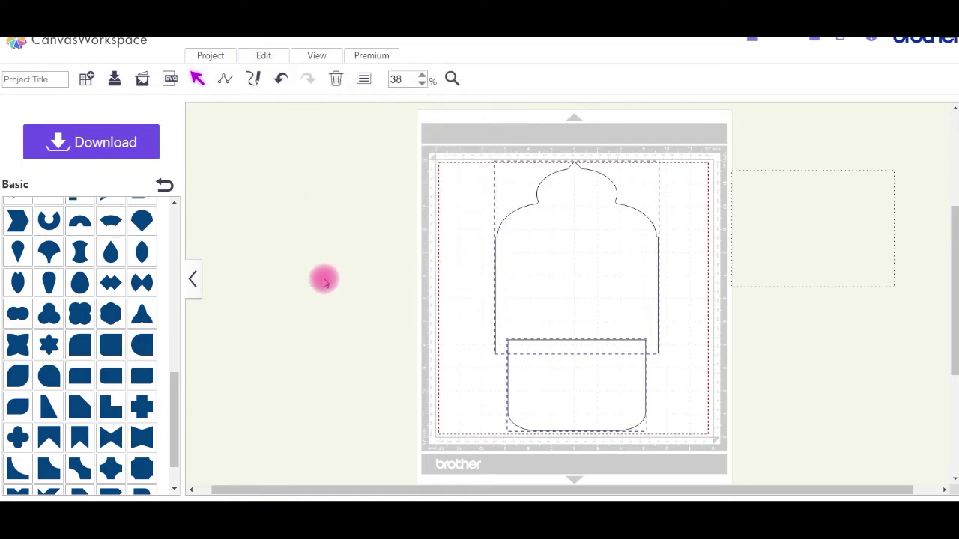
left_click(320, 277)
left_click(536, 396)
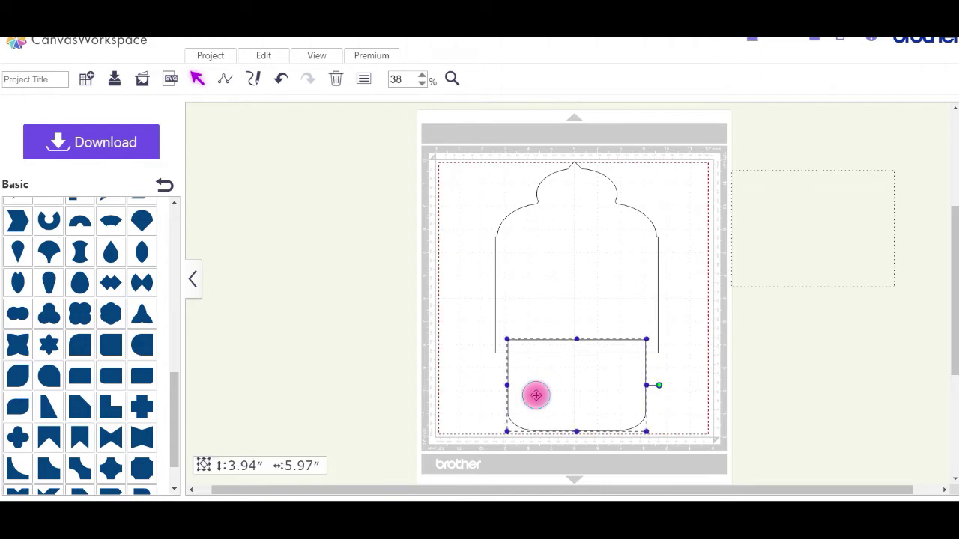
- Edit the lower shape's points so its top corners meet the cupcake top's bottom corners
double_click(536, 396)
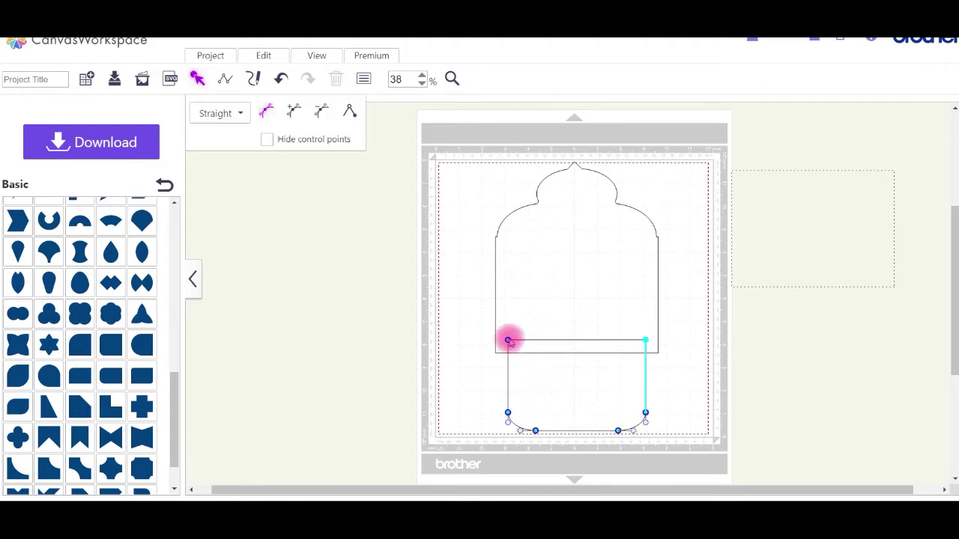
left_click_drag(508, 341, 495, 353)
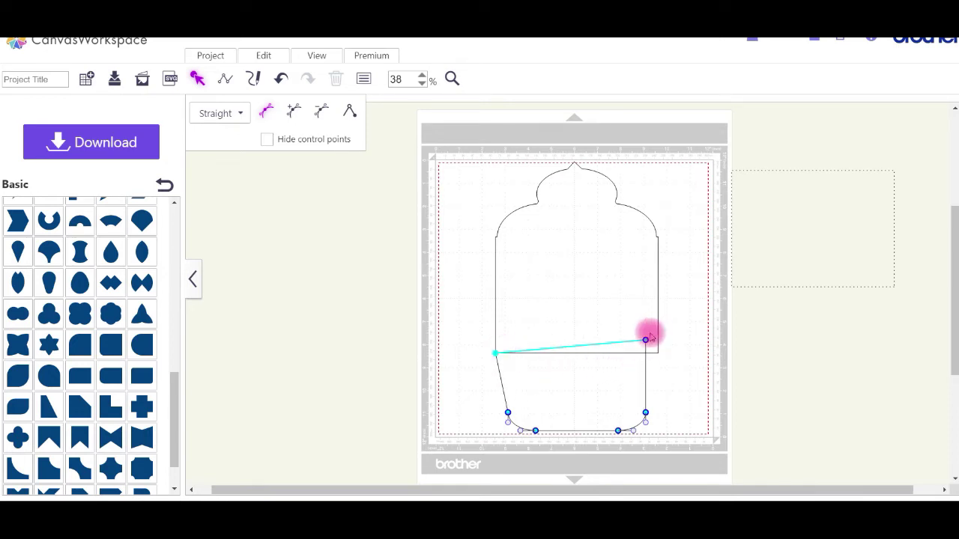
left_click_drag(649, 338, 657, 353)
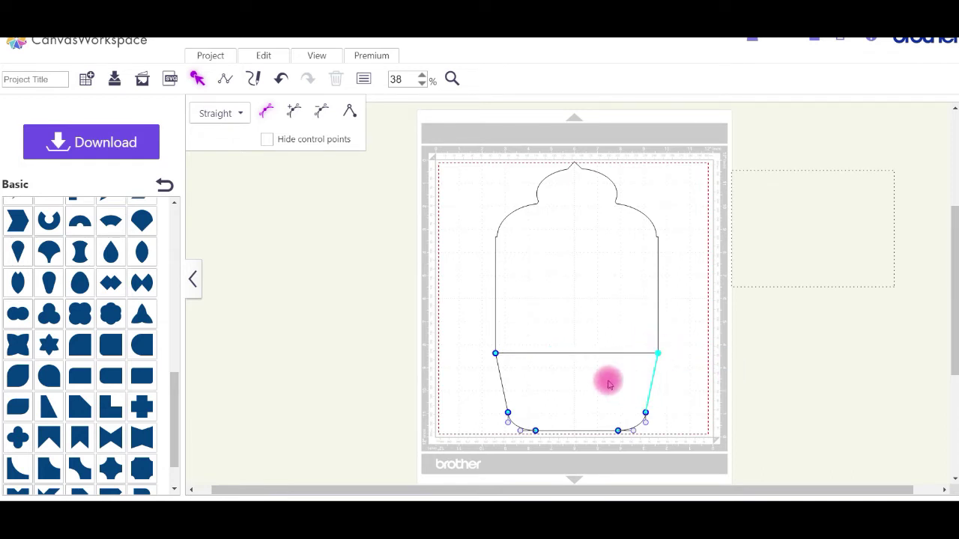
left_click(380, 272)
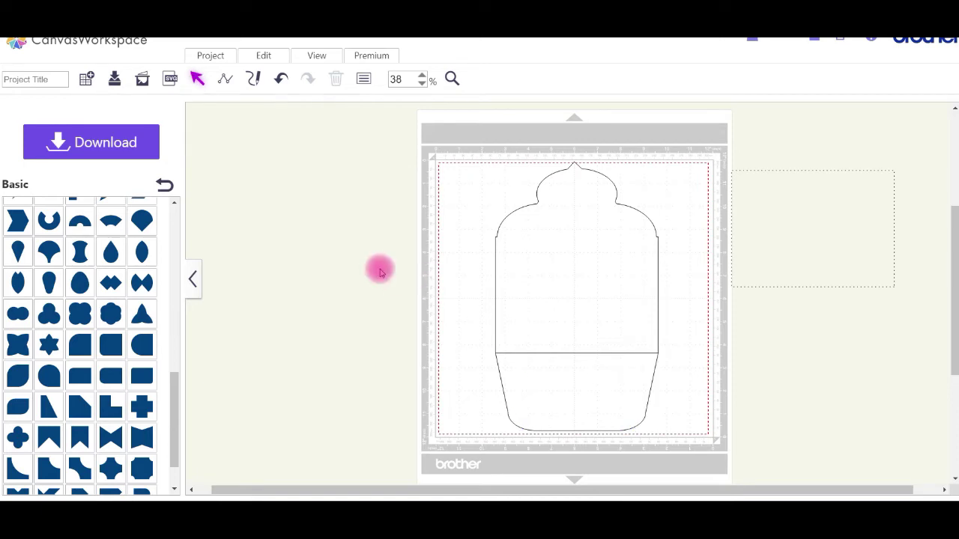
- Zoom to 100% and nudge the trapezoid base down to meet the cupcake top
left_click(583, 379)
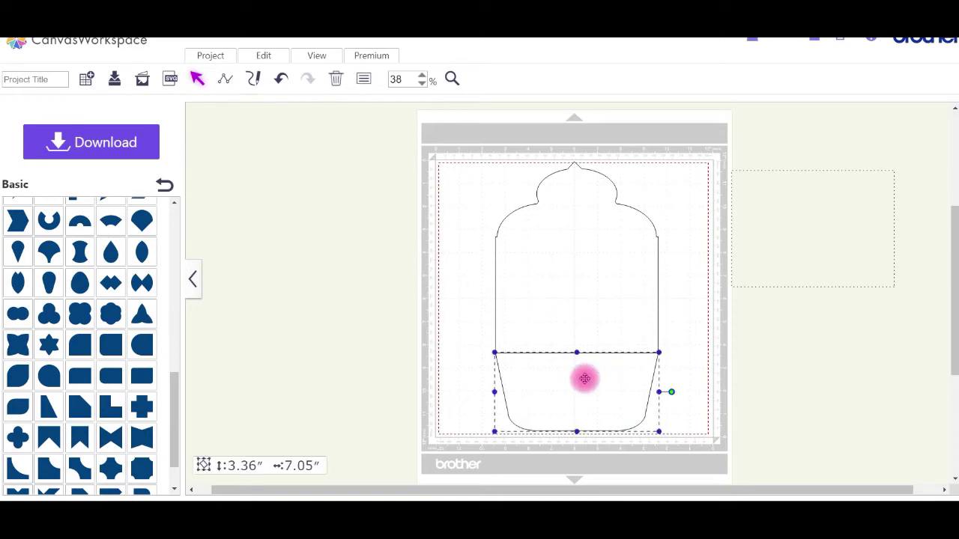
left_click_drag(585, 379, 585, 378)
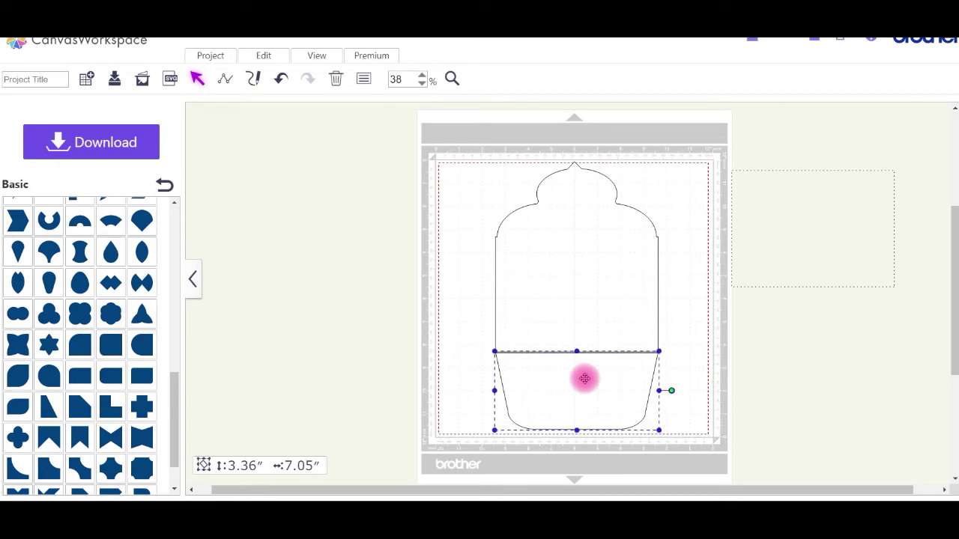
left_click(424, 75)
left_click(424, 75)
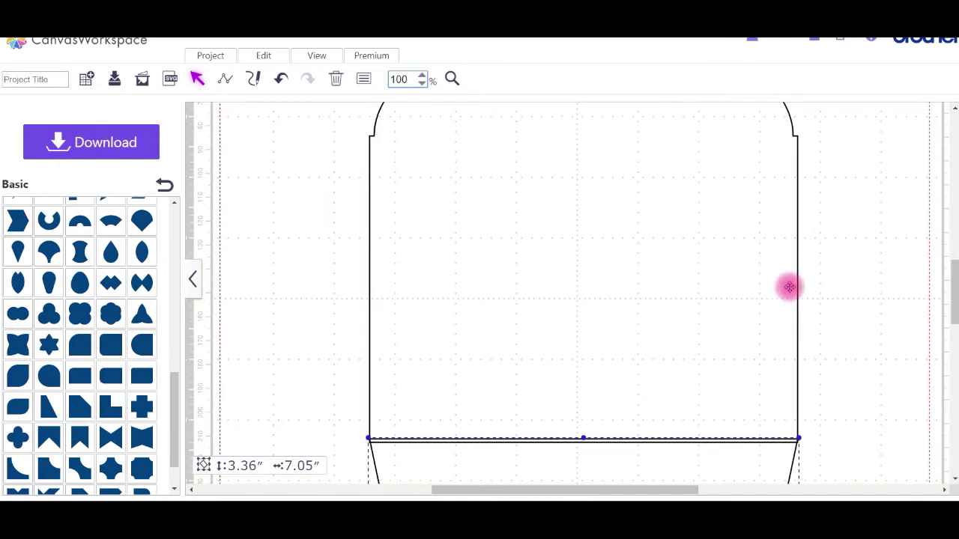
left_click_drag(953, 295, 952, 307)
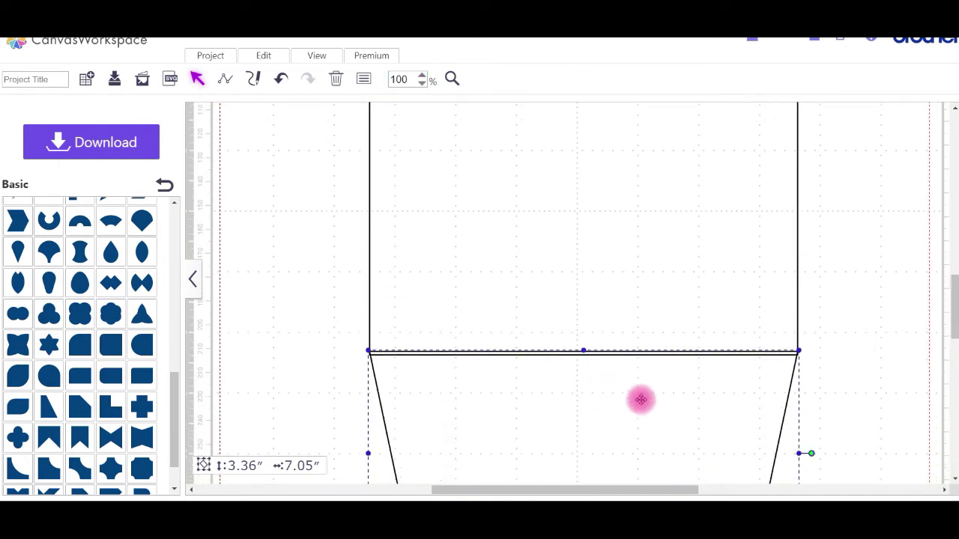
key("Down")
key("Down")
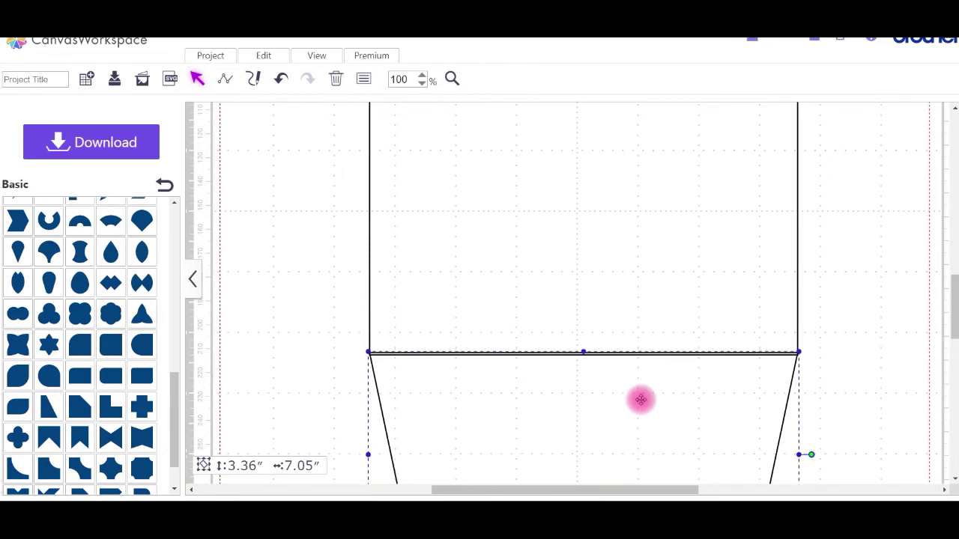
key("Down")
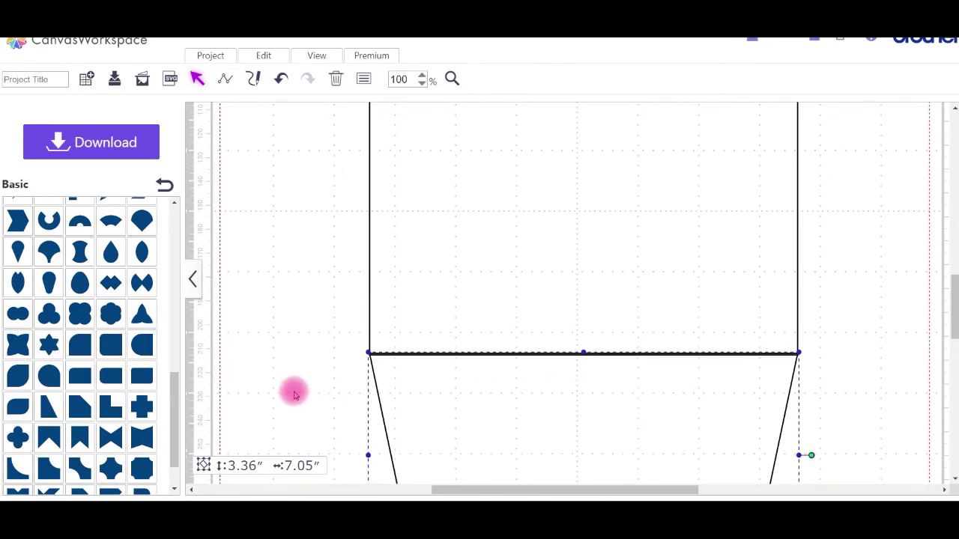
- Weld the cupcake top and trapezoid base into a single outline
left_click_drag(292, 390, 467, 298)
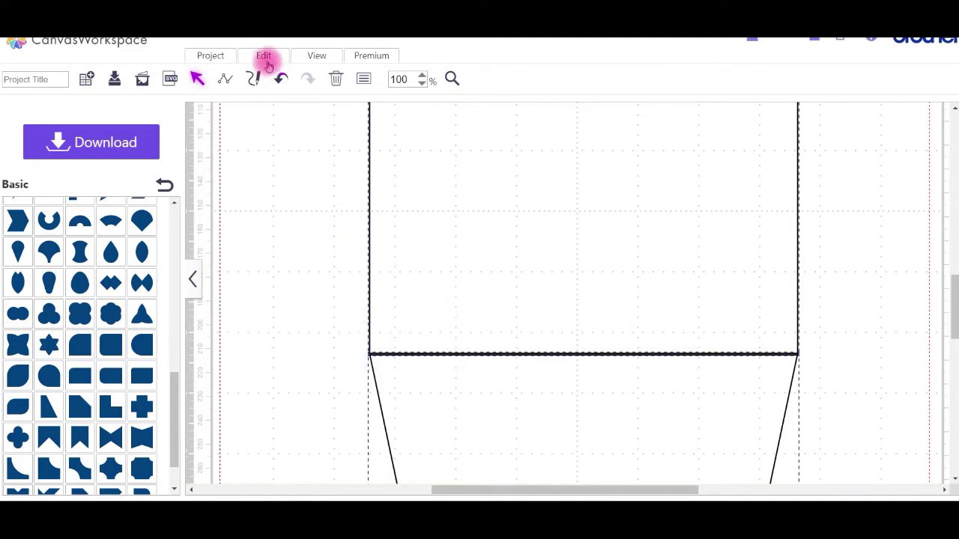
left_click(264, 59)
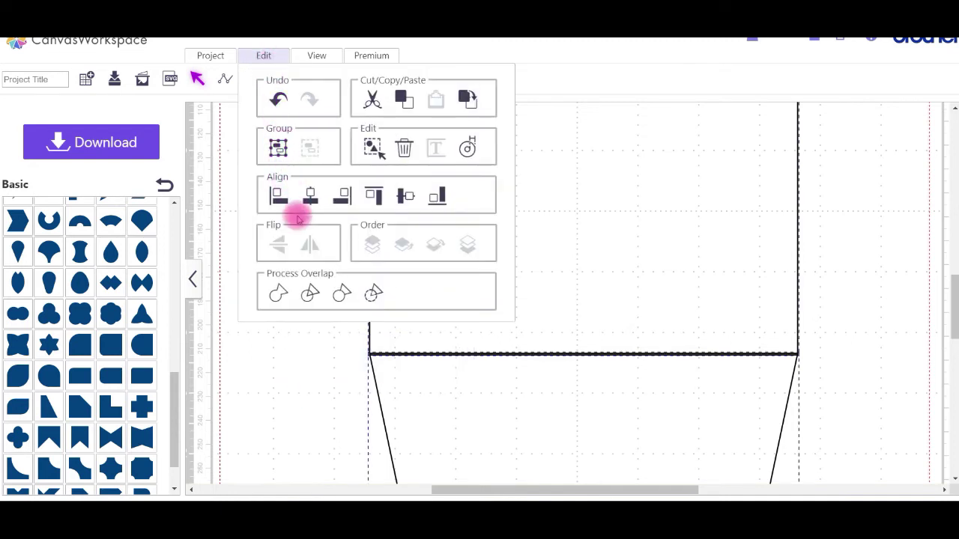
left_click(276, 294)
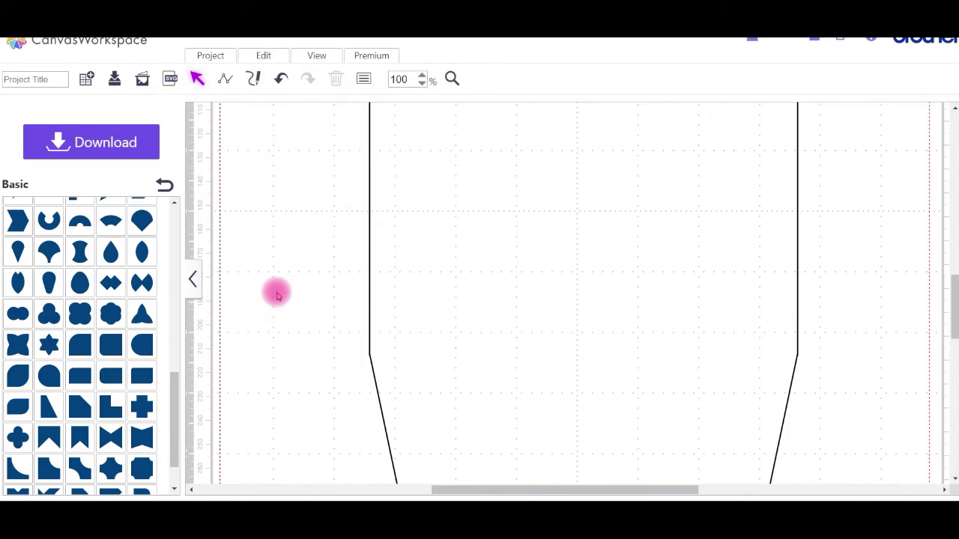
- Zoom out to 50% and add a trapezoid from the Basic shapes list
left_click(423, 84)
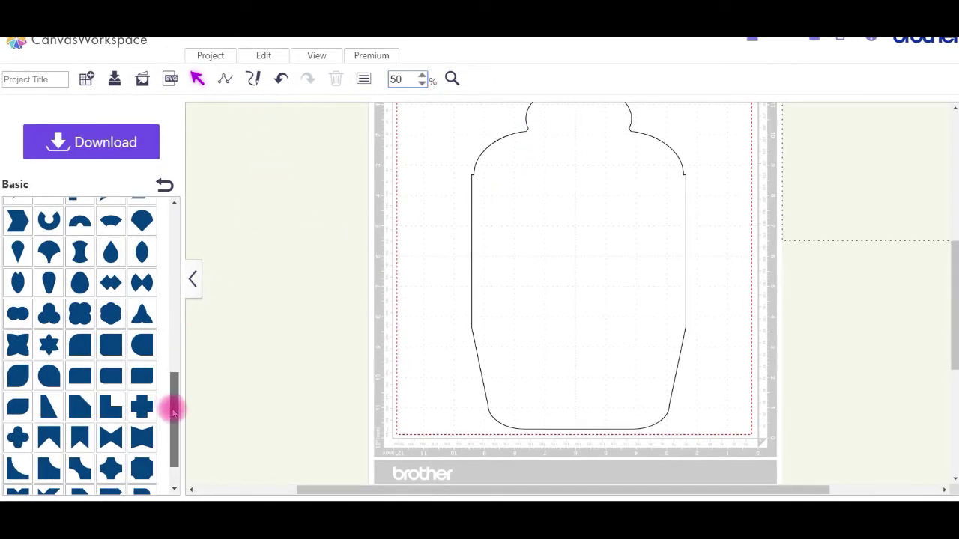
left_click_drag(171, 407, 145, 270)
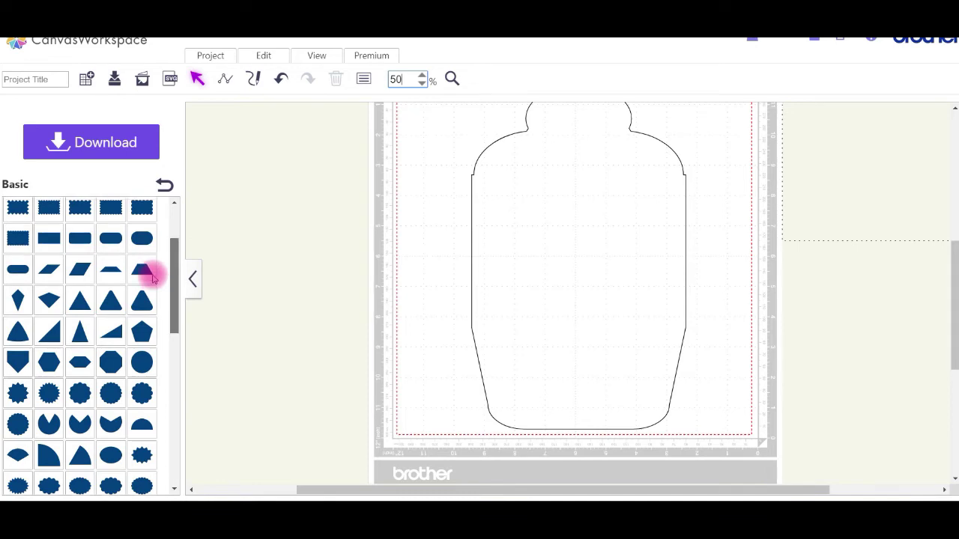
left_click(111, 270)
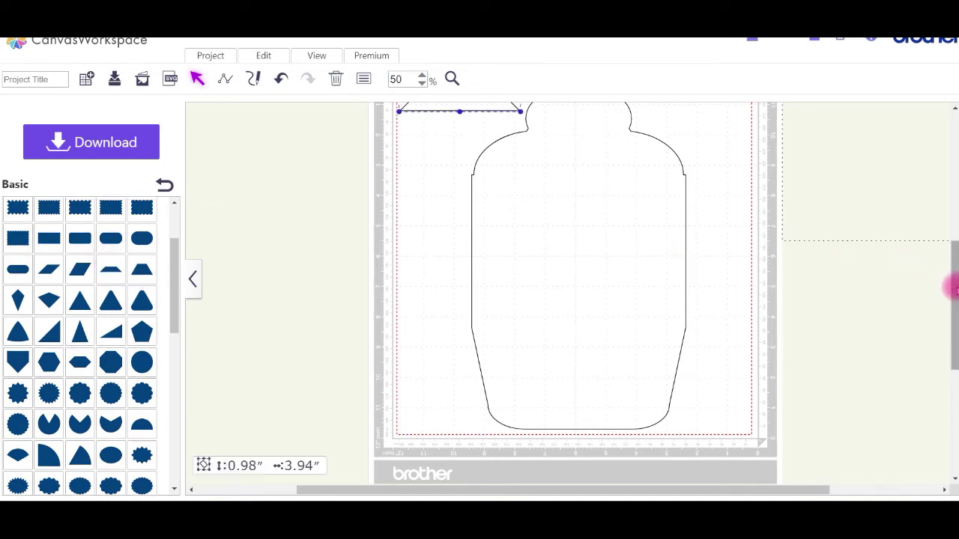
left_click_drag(953, 292, 954, 274)
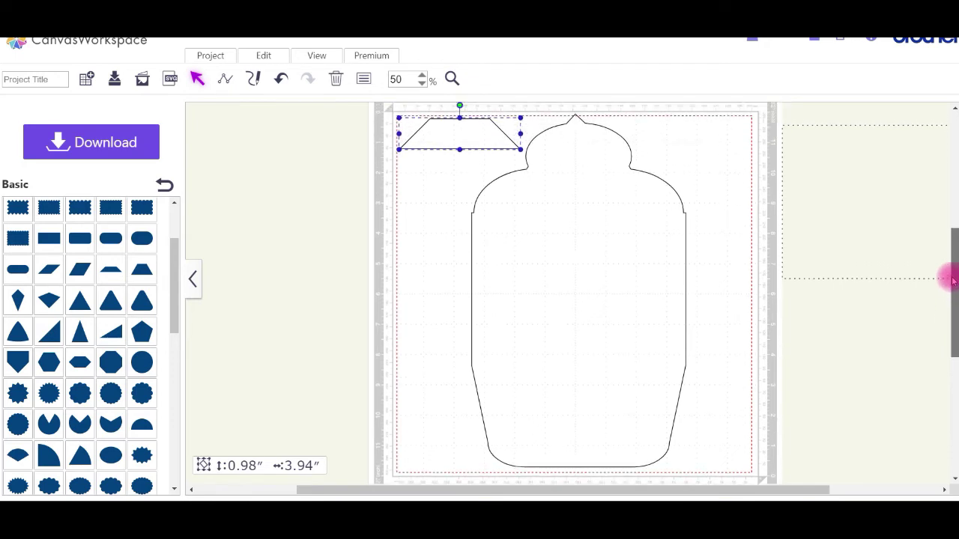
- Set the new trapezoid's rotation to 90.0 degrees in Properties
left_click(364, 80)
left_click(303, 200)
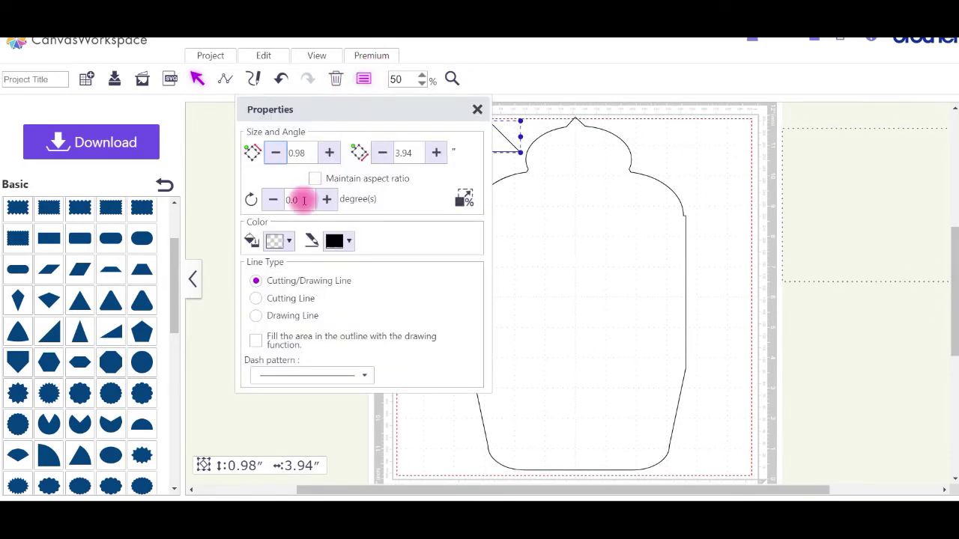
left_click_drag(304, 200, 286, 202)
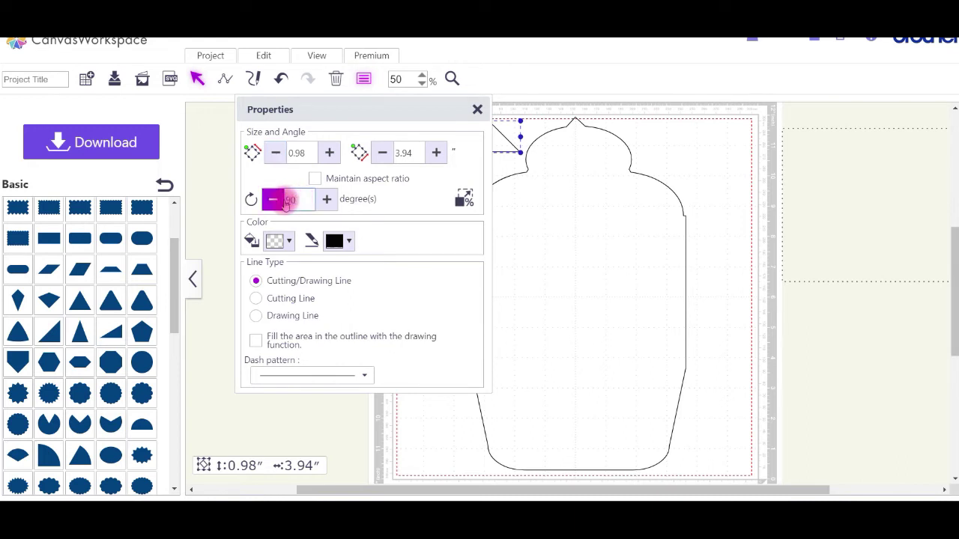
left_click(414, 196)
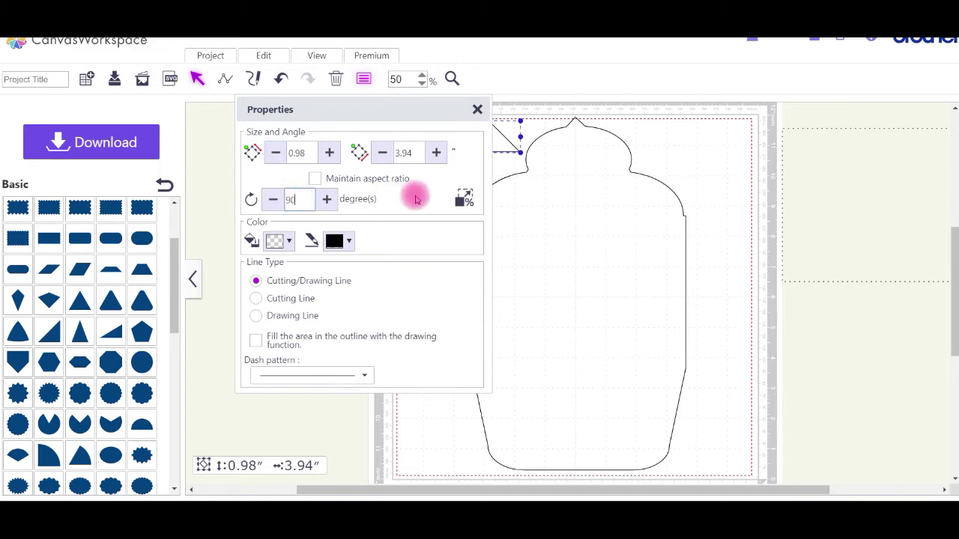
left_click(476, 109)
- Move the trapezoid to the cupcake's right edge and stretch it from 3.94″ to 5.04″ tall
left_click_drag(459, 125, 700, 270)
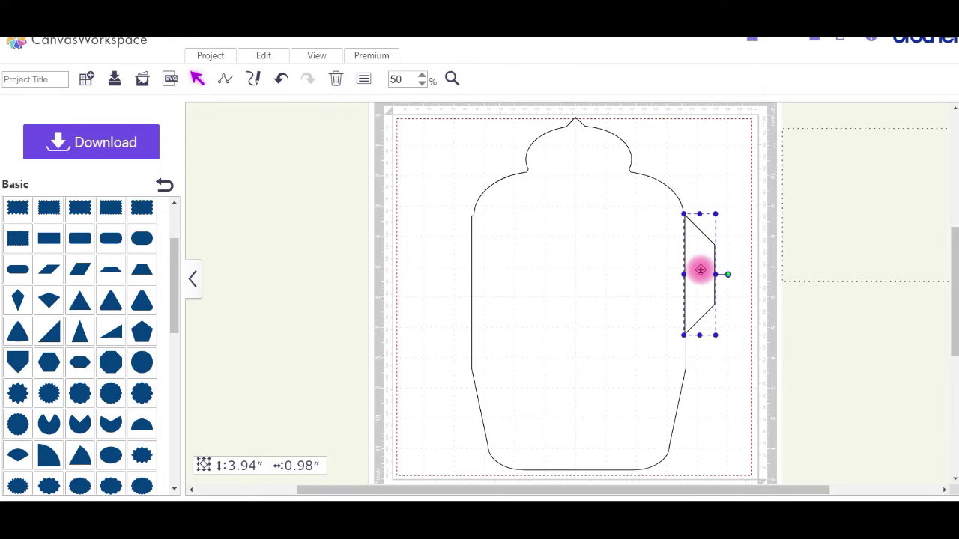
left_click_drag(700, 336, 699, 370)
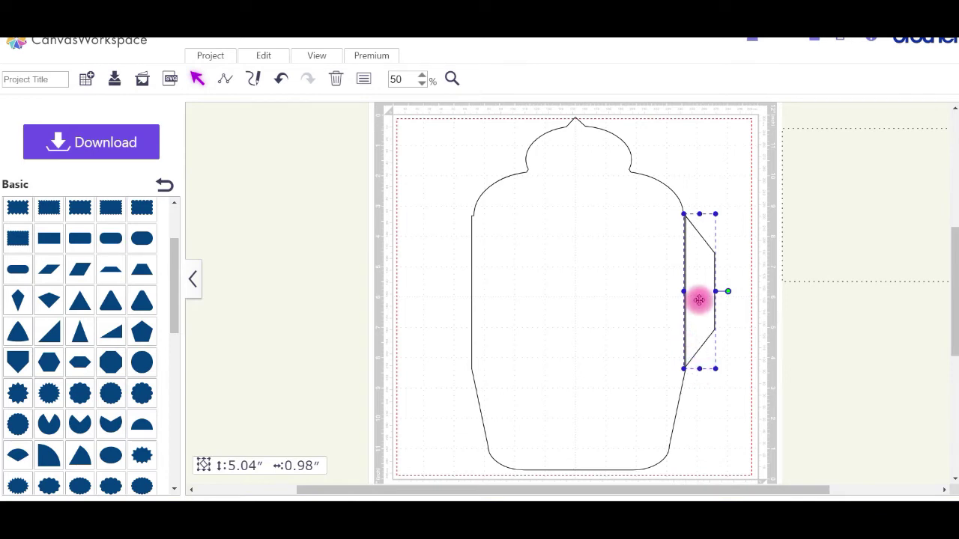
- Edit the flap's nodes so its upper-right corner slants upward
double_click(699, 300)
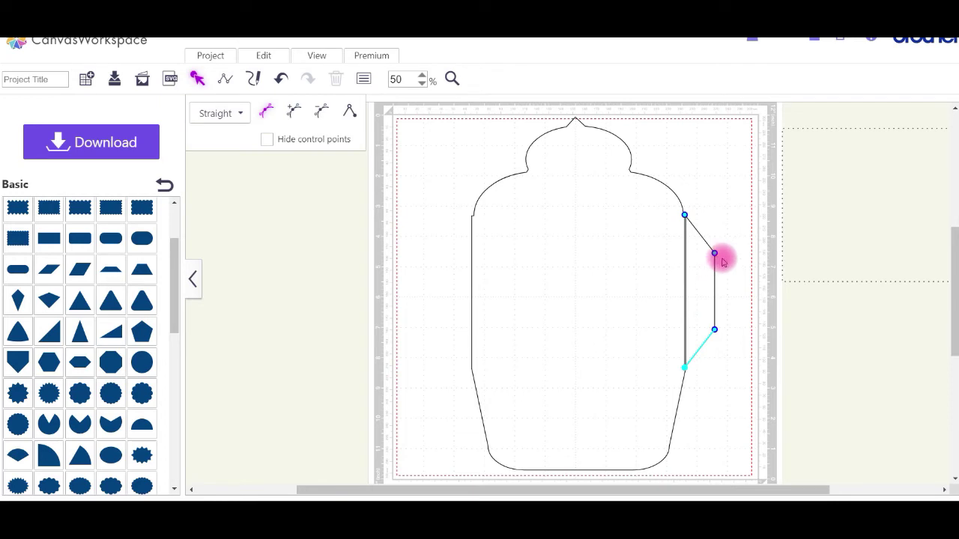
left_click_drag(715, 253, 717, 231)
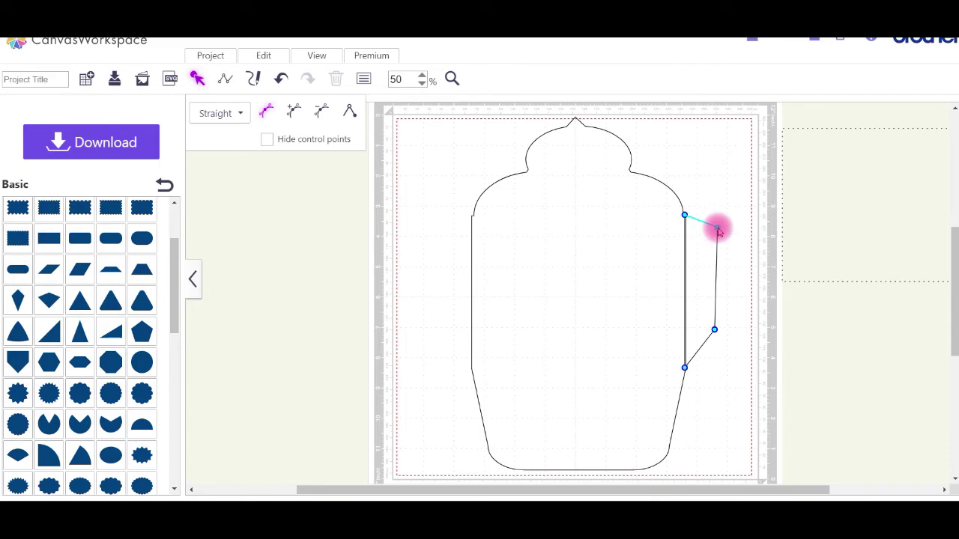
left_click_drag(718, 233, 736, 278)
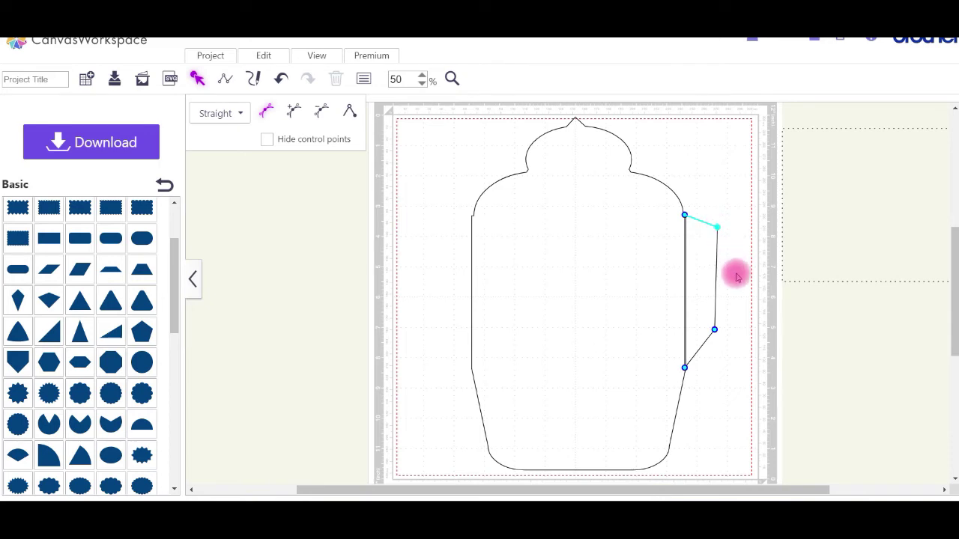
left_click(654, 264)
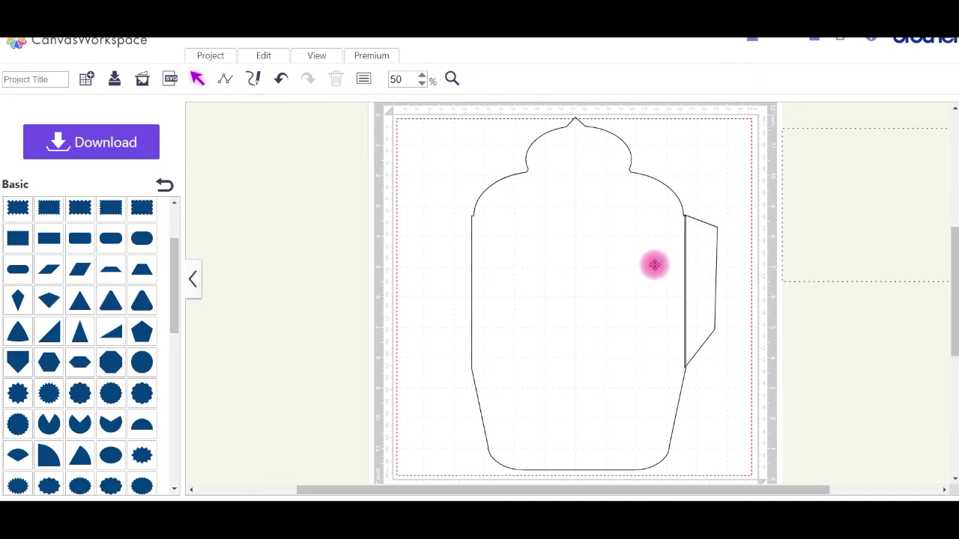
- At 100% zoom, align the flap to the cupcake's right edge and lengthen it to 5.13″ tall
left_click(696, 267)
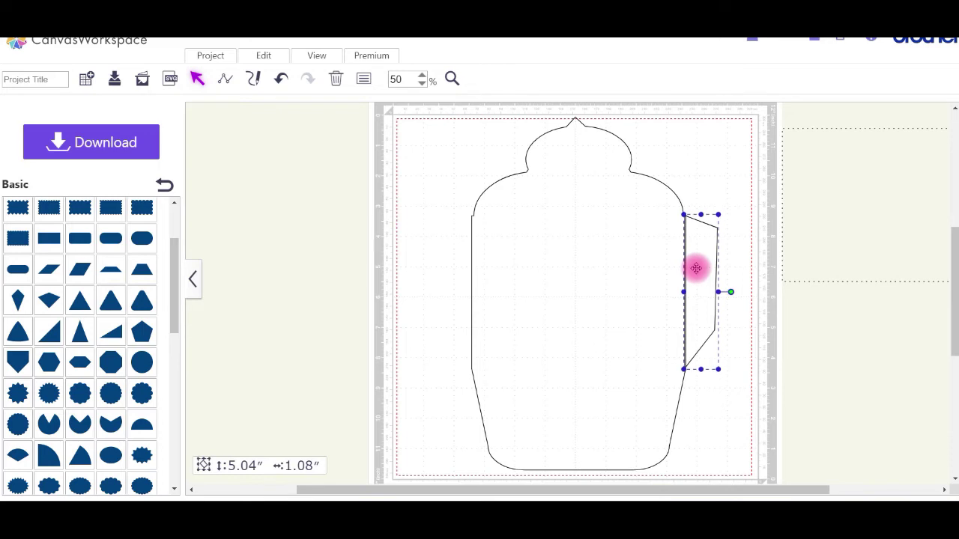
left_click_drag(696, 268, 696, 269)
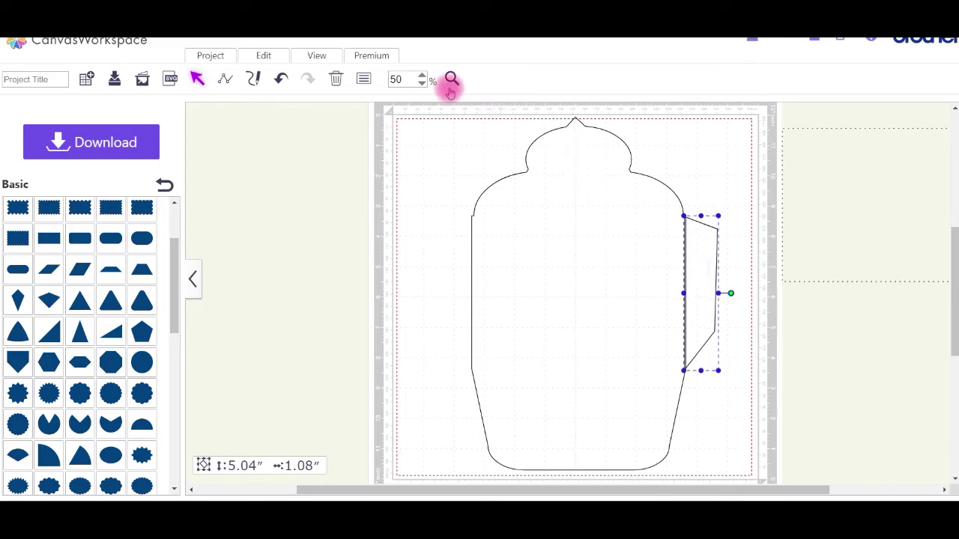
left_click(422, 77)
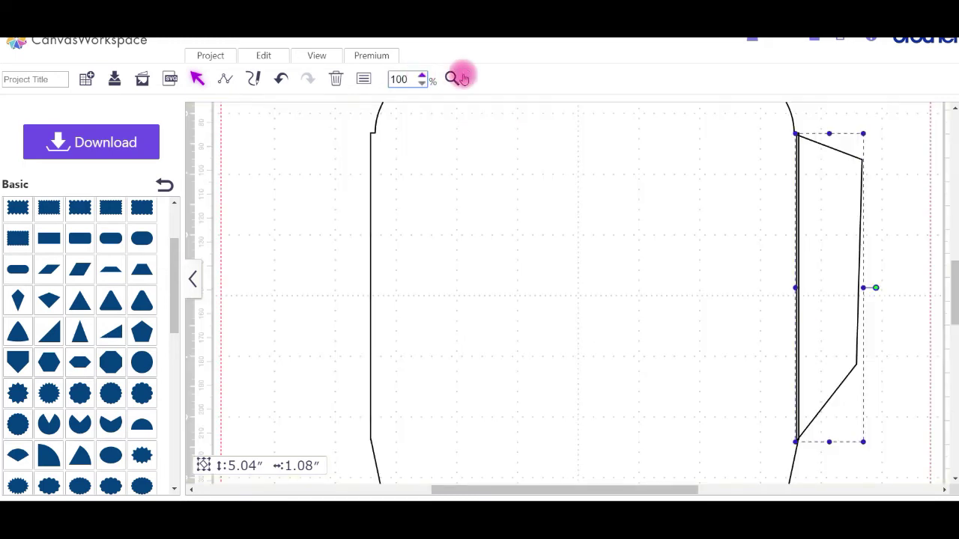
left_click_drag(831, 205, 830, 202)
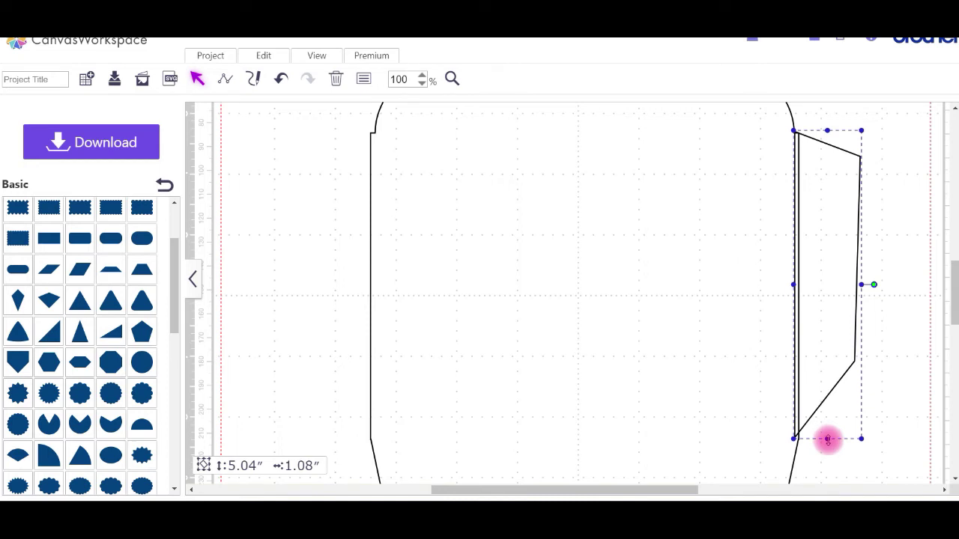
left_click_drag(828, 440, 826, 444)
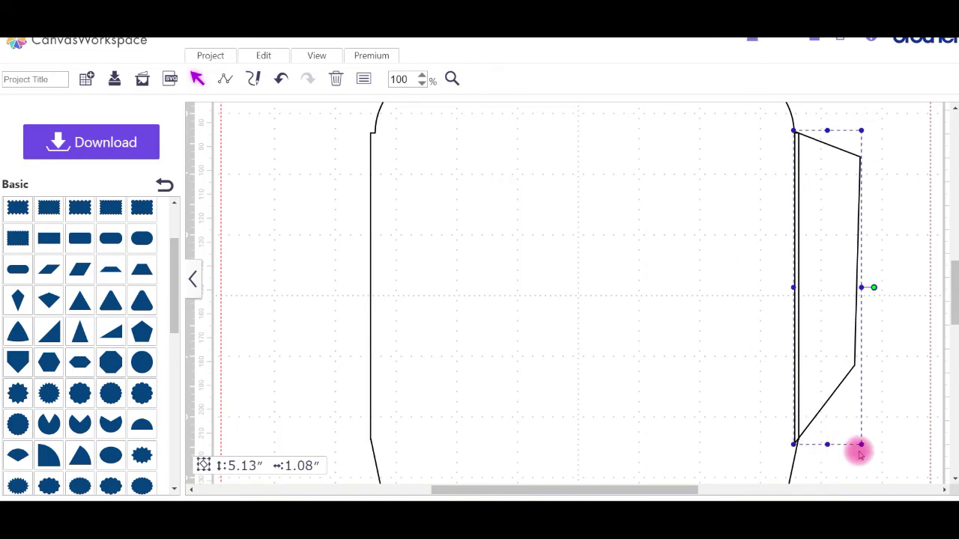
right_click(809, 252)
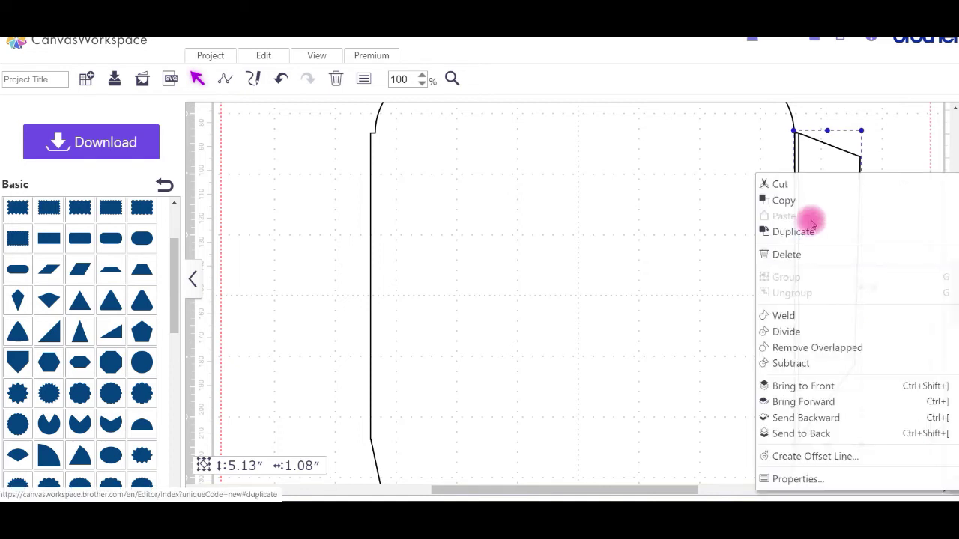
- Duplicate the side flap, flip the copy horizontally, and move it to the cupcake's left side
left_click(809, 232)
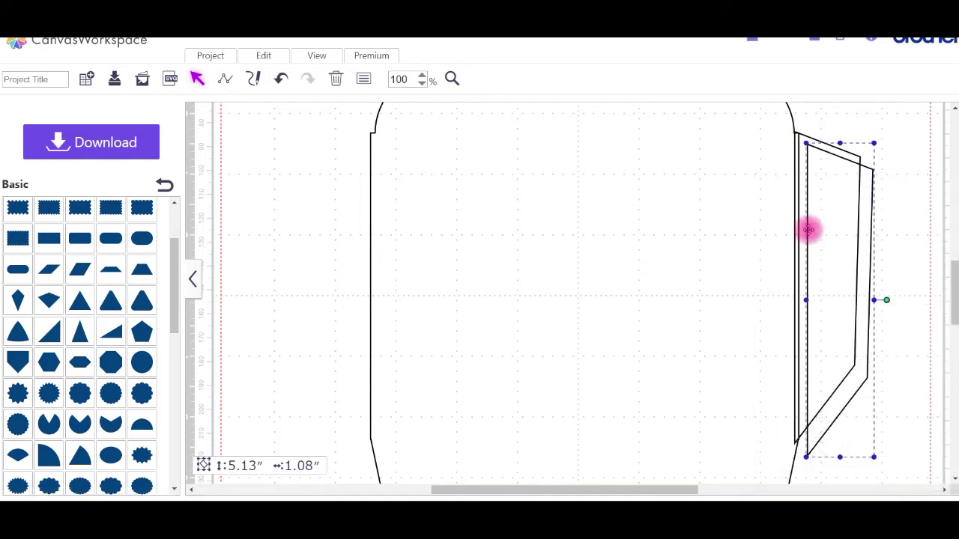
left_click(267, 57)
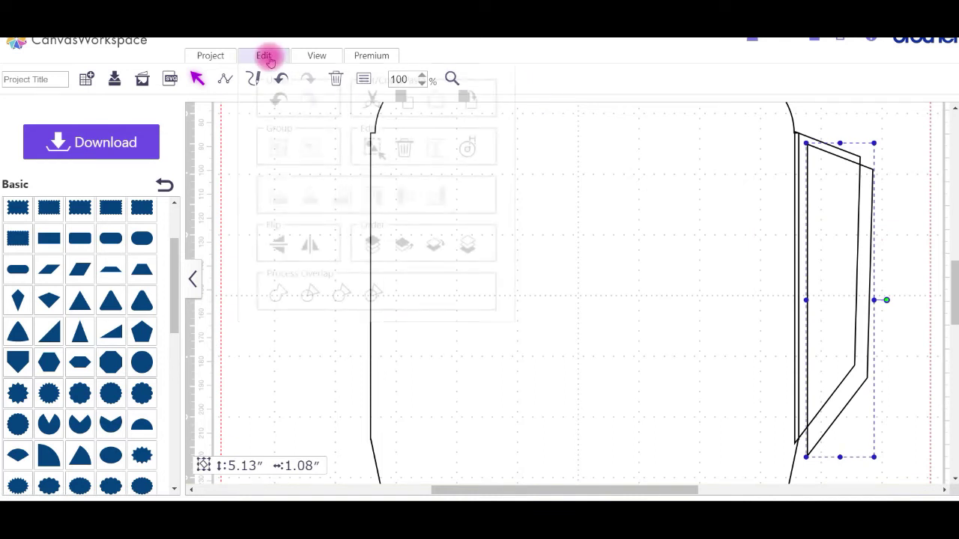
left_click(313, 247)
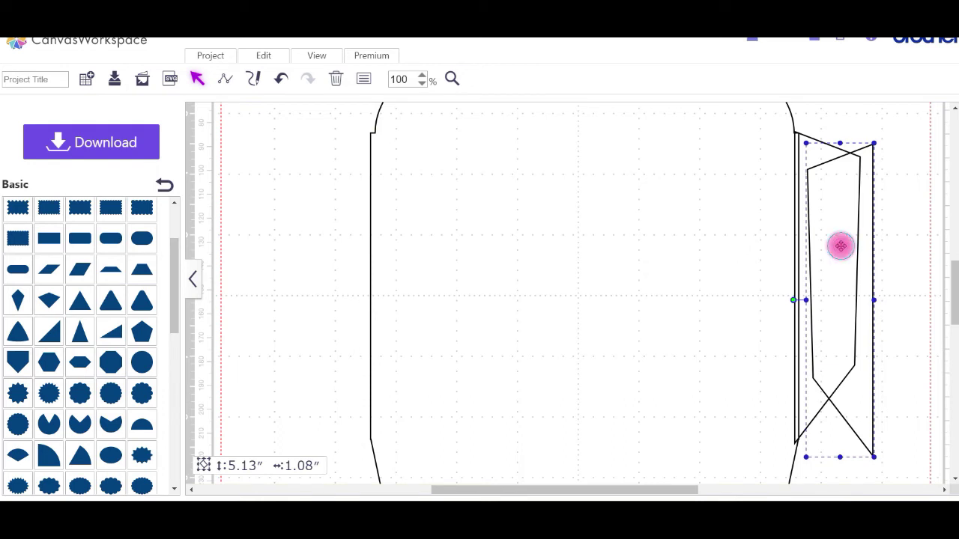
left_click_drag(841, 245, 343, 234)
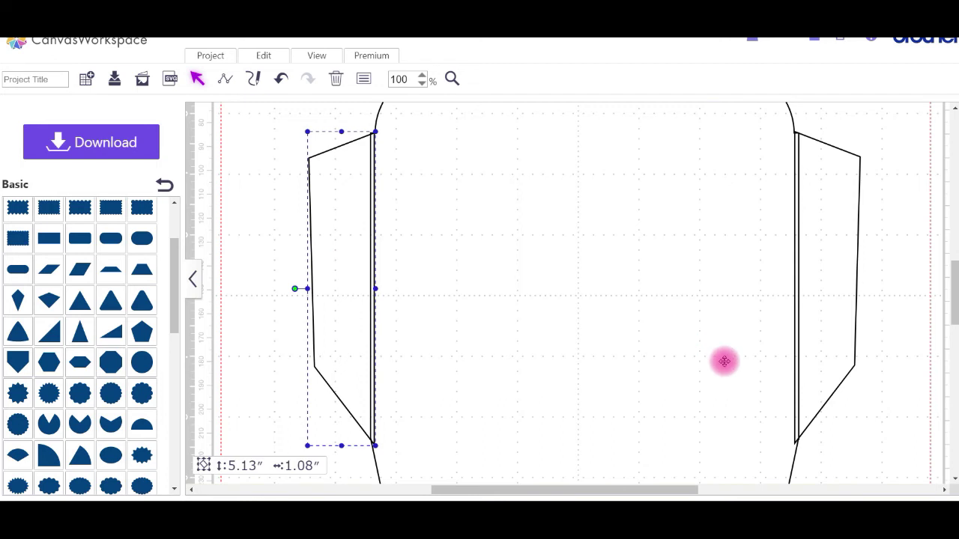
left_click(832, 301, "shift")
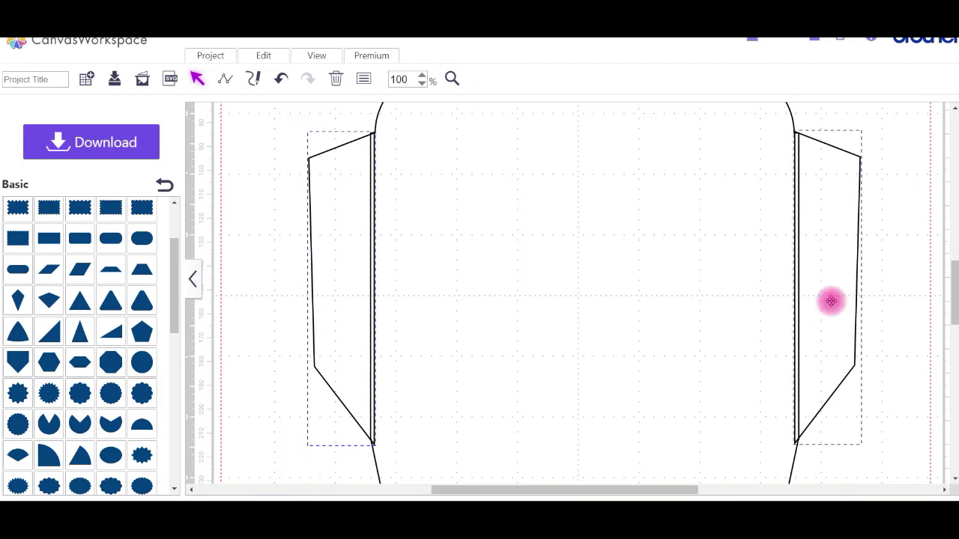
- Align both side flaps to the same middle, then set the zoom to 50%
left_click(254, 60)
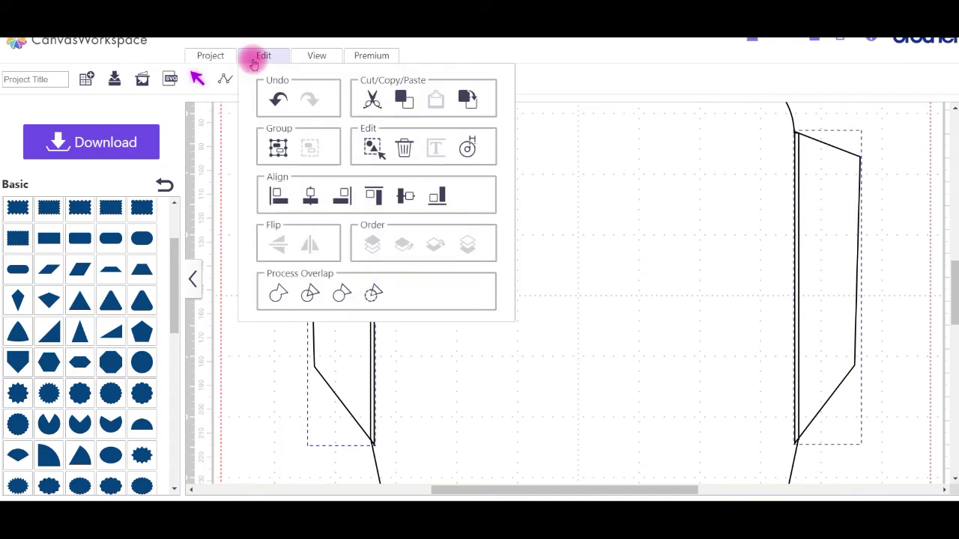
left_click(402, 197)
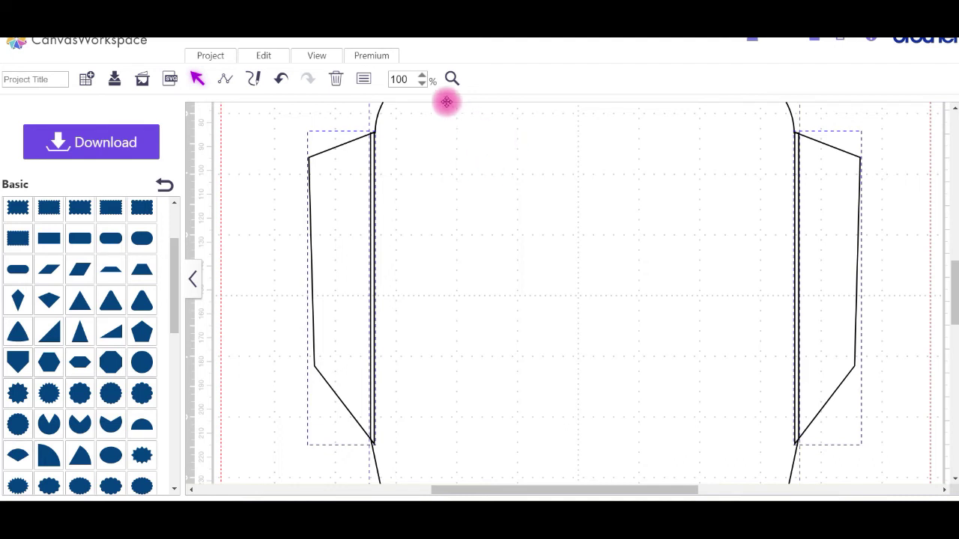
left_click(422, 86)
left_click(422, 86)
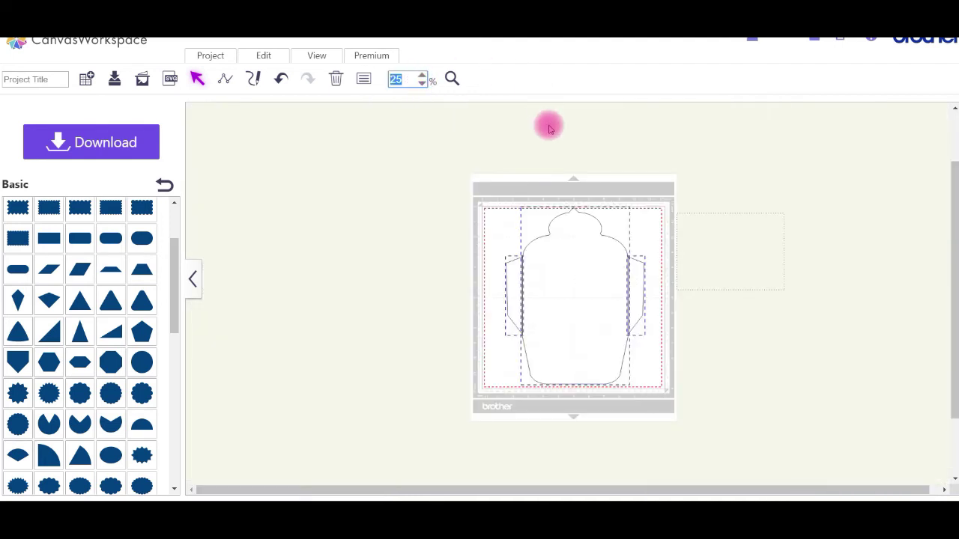
left_click(422, 77)
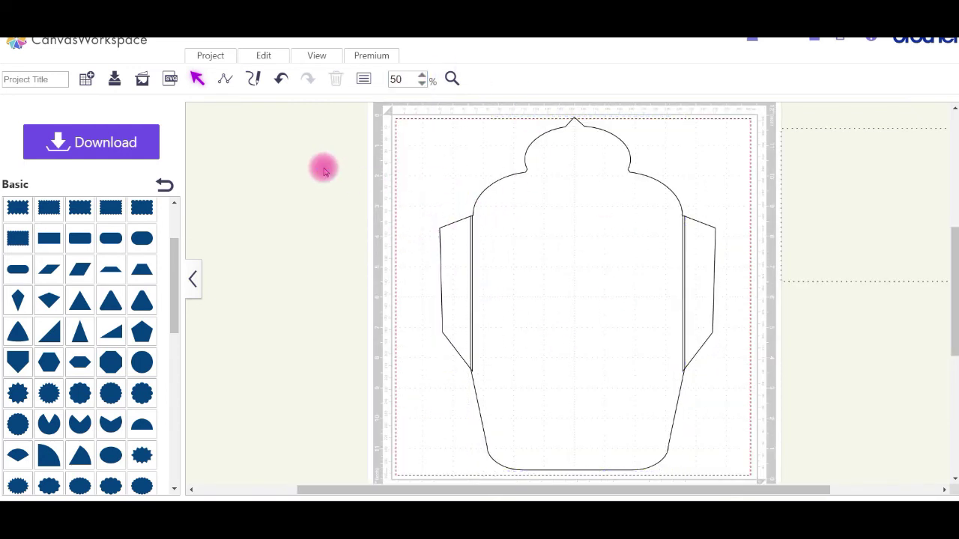
- Weld both side flaps onto the cupcake body and place the dotted 5.05″ × 7.05″ rectangle over it
left_click_drag(346, 135, 736, 375)
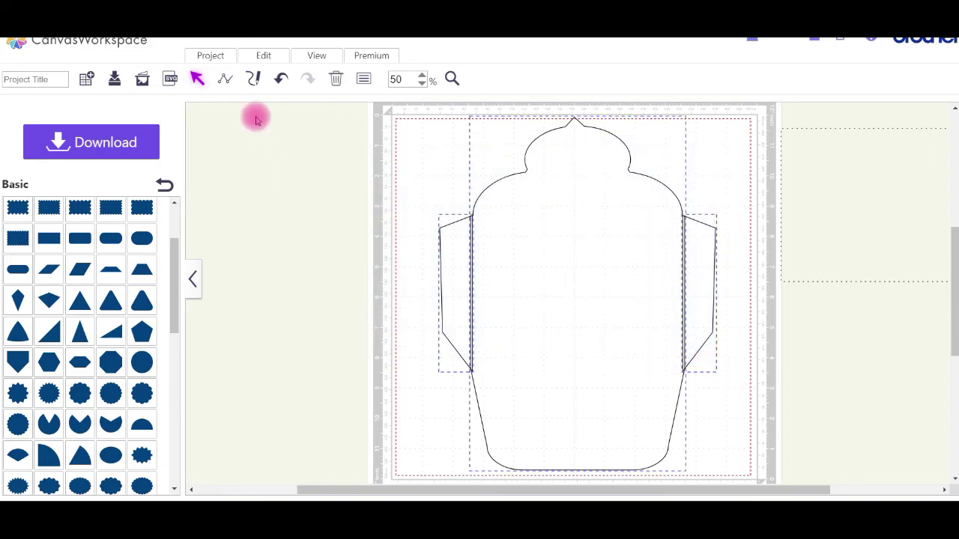
left_click(265, 57)
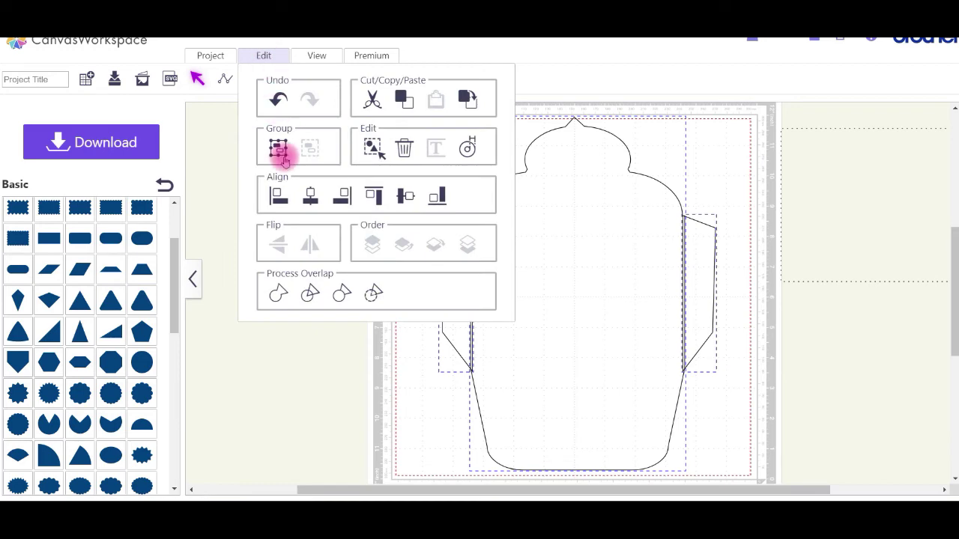
left_click(279, 293)
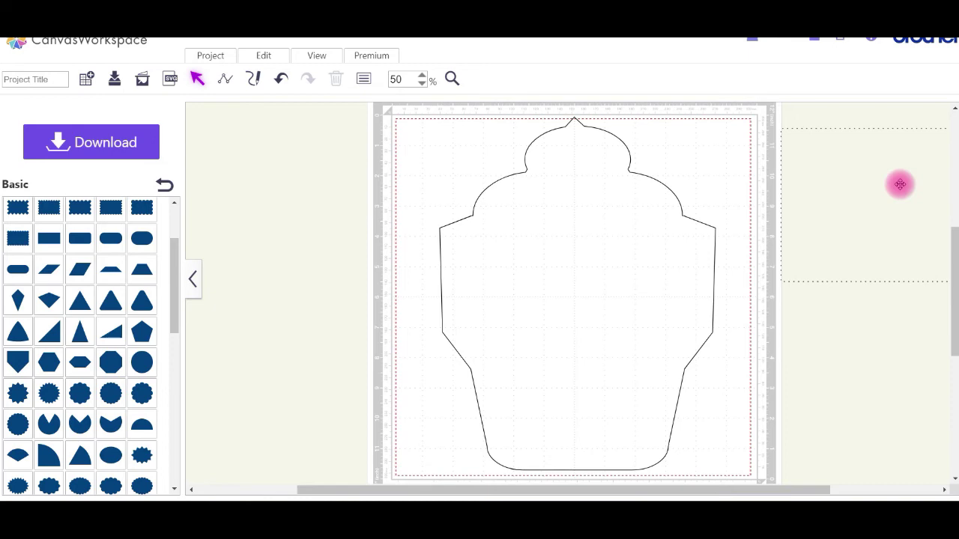
left_click_drag(900, 184, 590, 273)
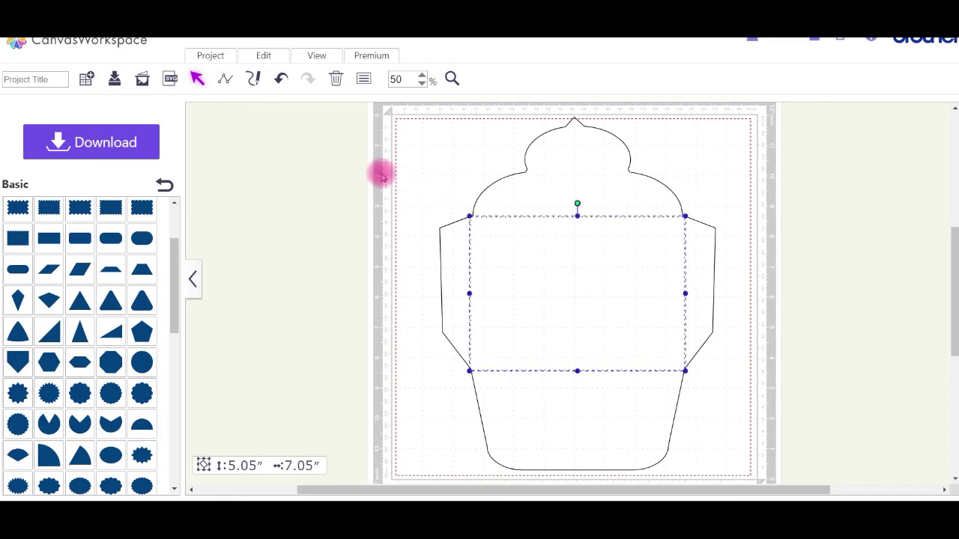
- Centre the dotted rectangle horizontally on the cupcake and group them, then undo the grouping
left_click(304, 150)
left_click_drag(303, 150, 514, 292)
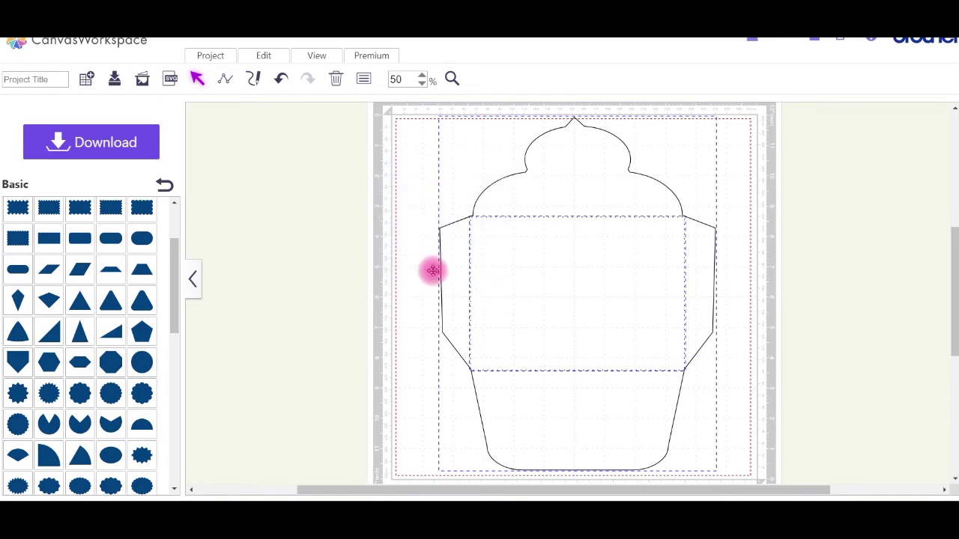
left_click(262, 58)
left_click(311, 196)
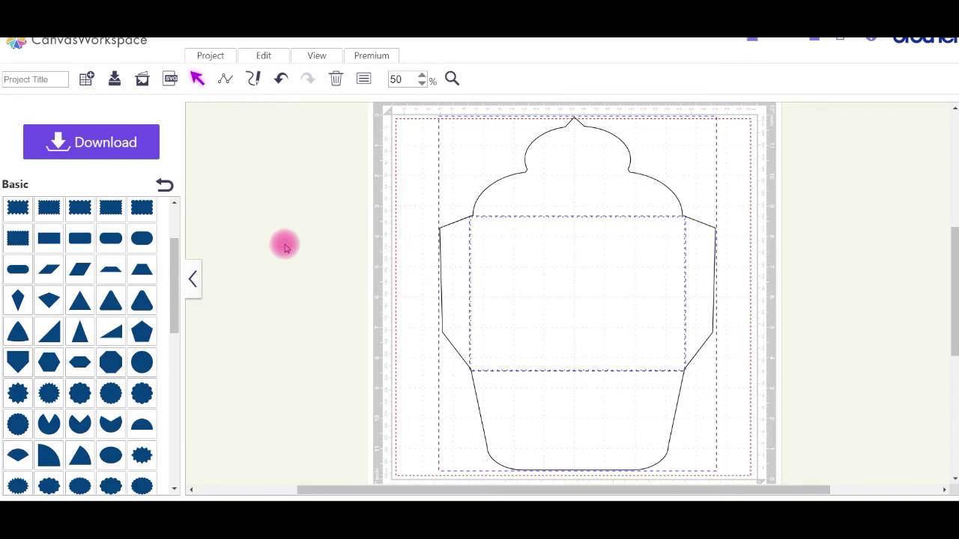
left_click(254, 60)
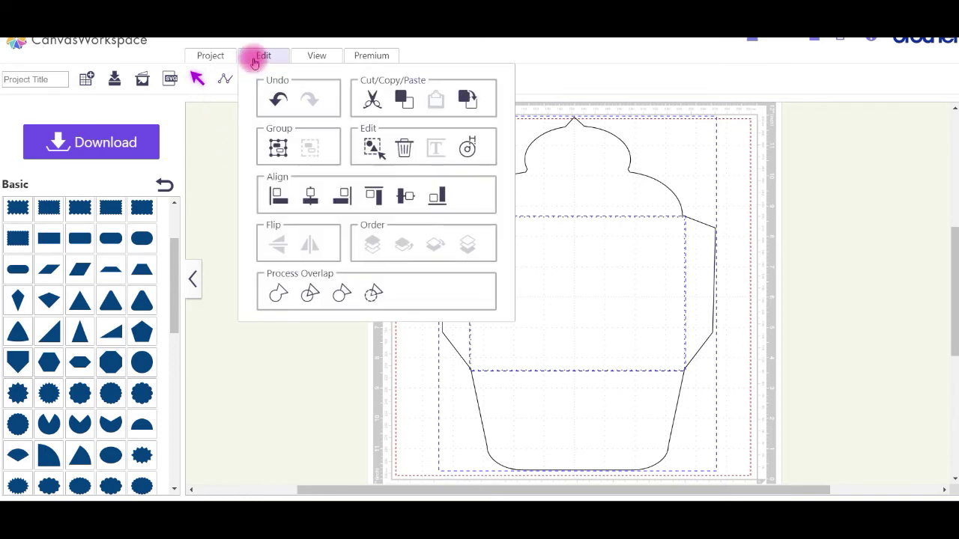
left_click(276, 152)
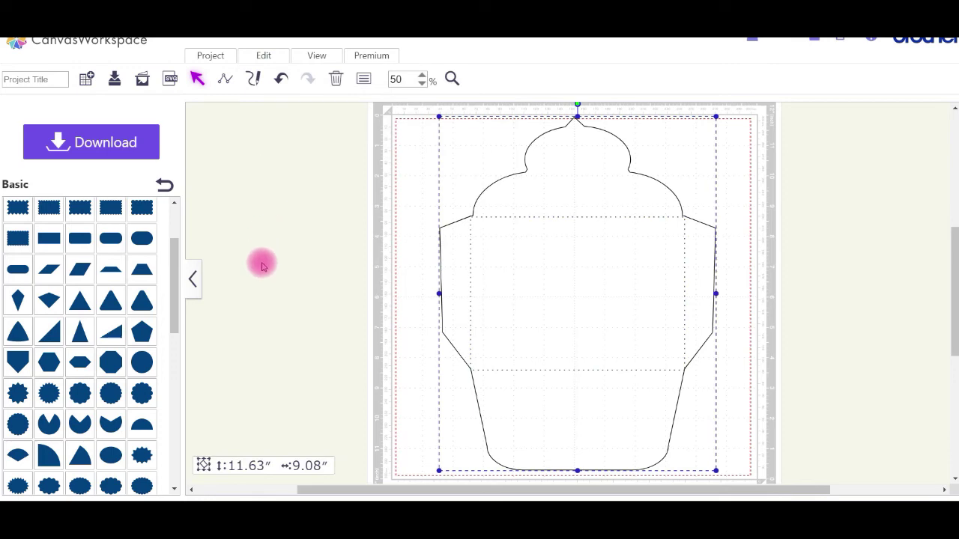
left_click(279, 89)
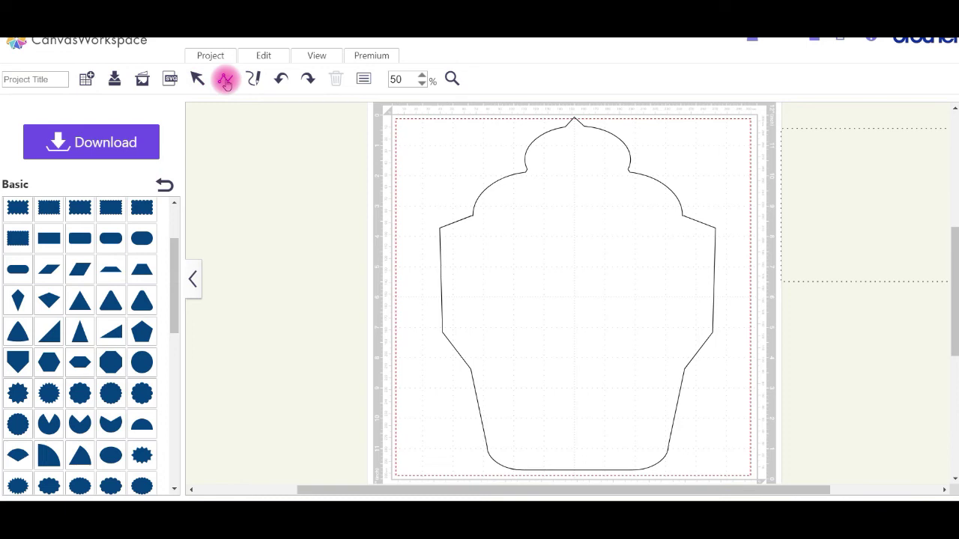
- Draw a 5.05″ × 7.04″ rectangle point by point across the cupcake body between the flap corners
left_click(226, 81)
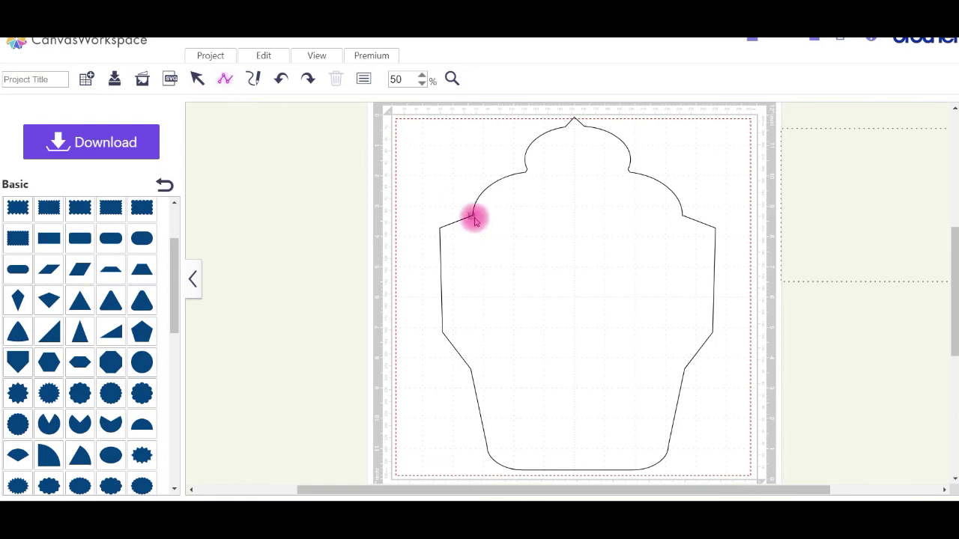
left_click_drag(472, 217, 684, 369)
left_click_drag(684, 370, 469, 215)
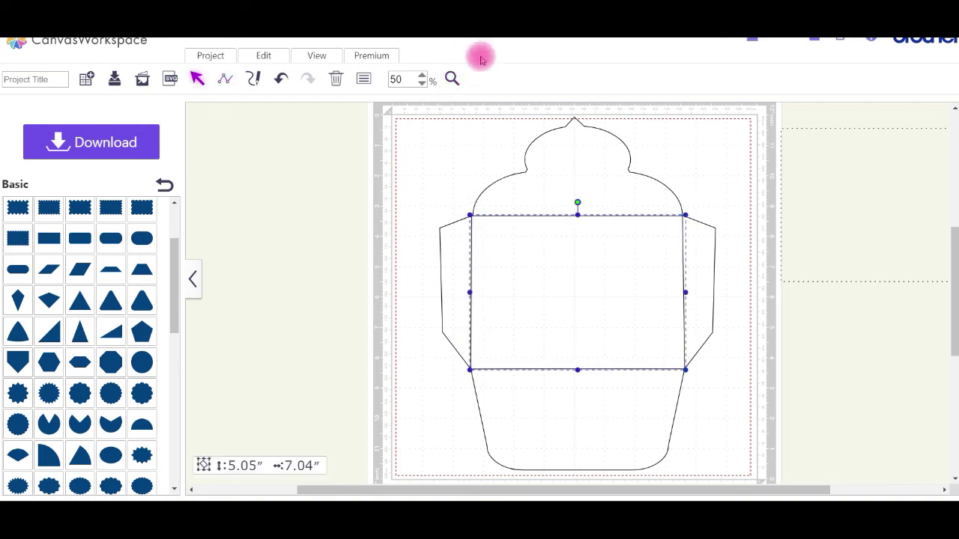
- Set the centre rectangle's dash pattern to dotted in Properties
left_click(365, 80)
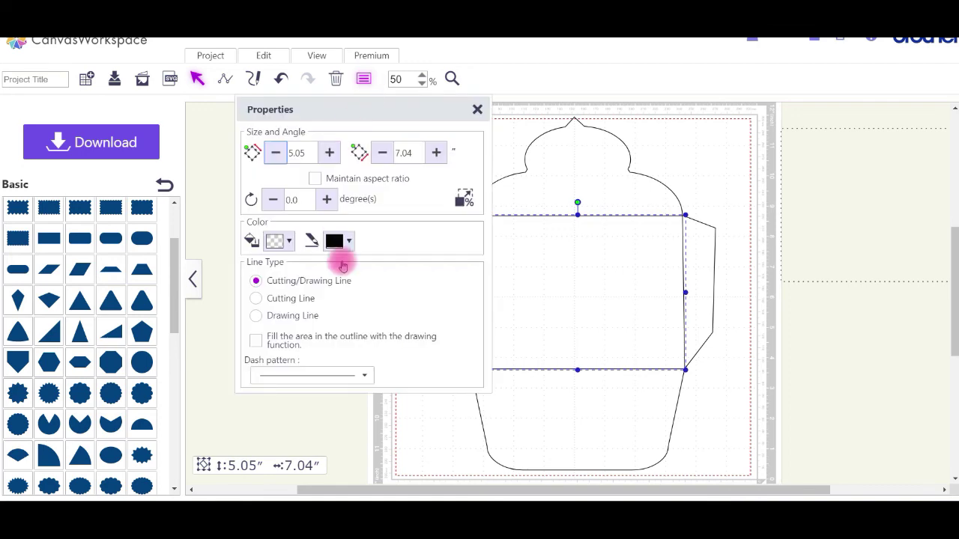
left_click(365, 376)
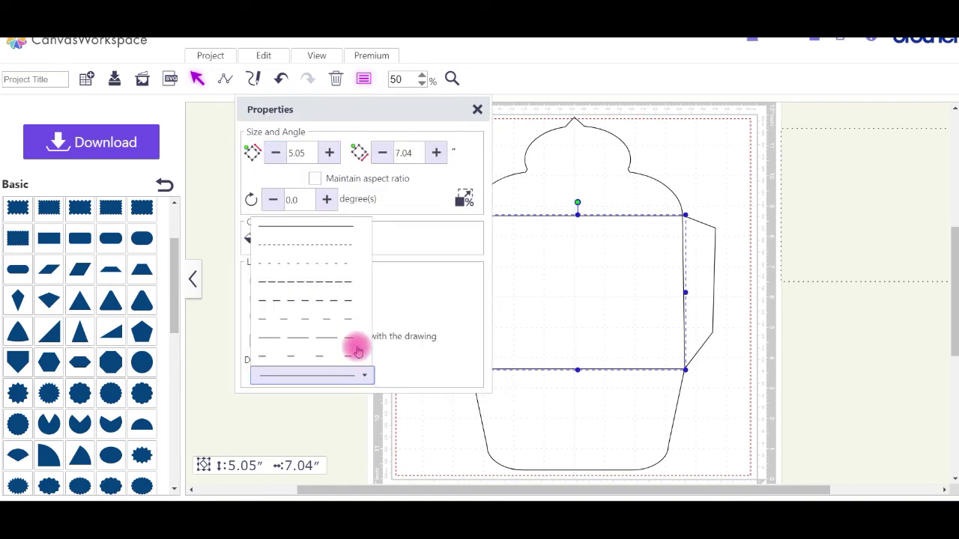
left_click(334, 267)
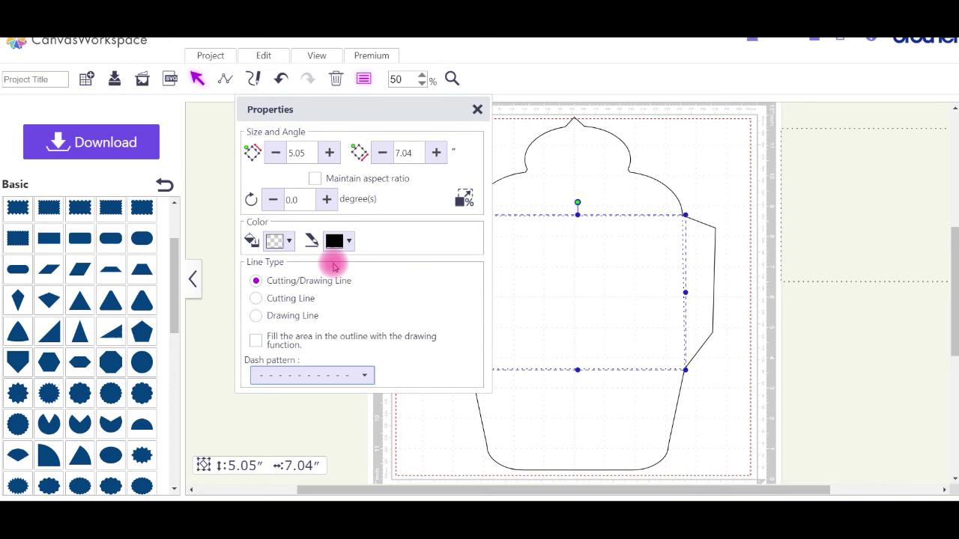
left_click(477, 110)
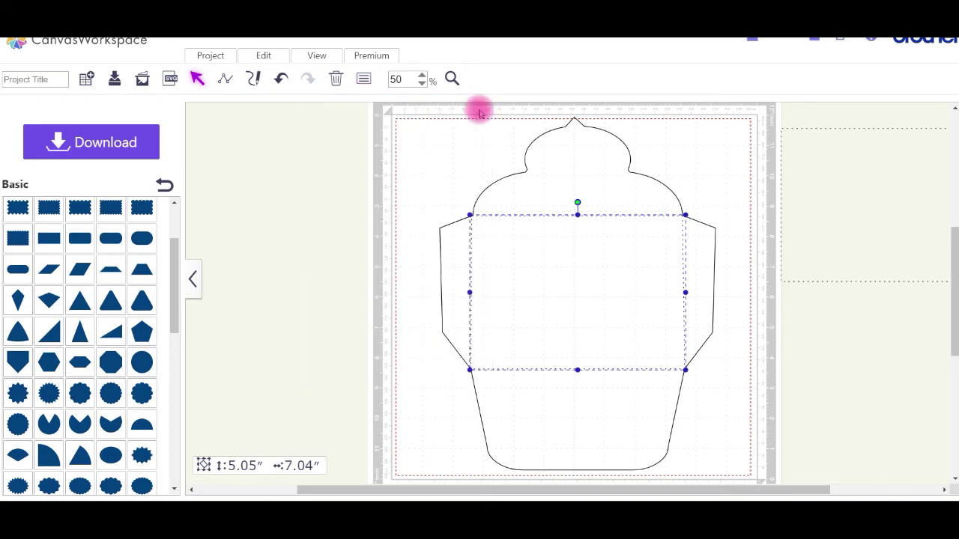
left_click(440, 151)
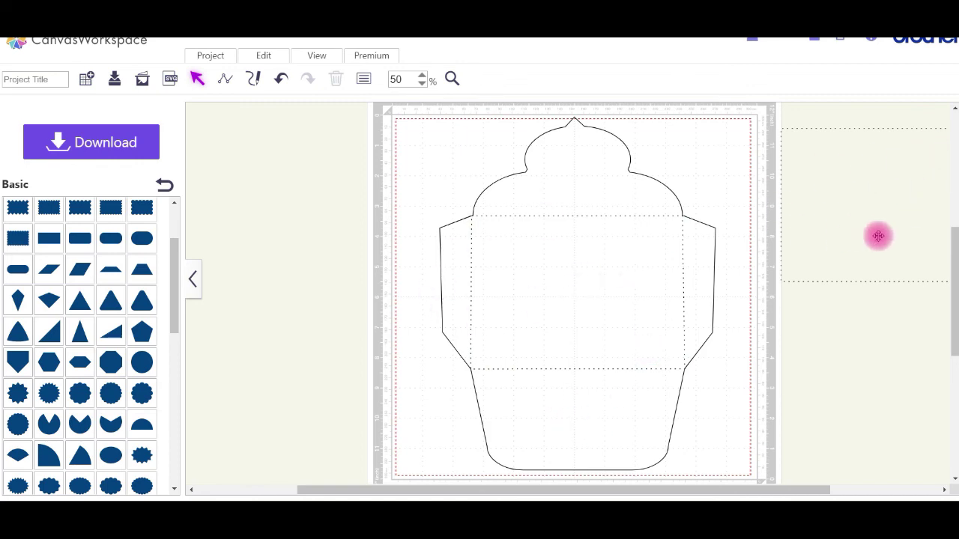
- Group the cupcake and dotted fold rectangle into one 11.63″ × 9.08″ piece, then select the leftover rectangle beside the mat
left_click_drag(328, 161, 658, 383)
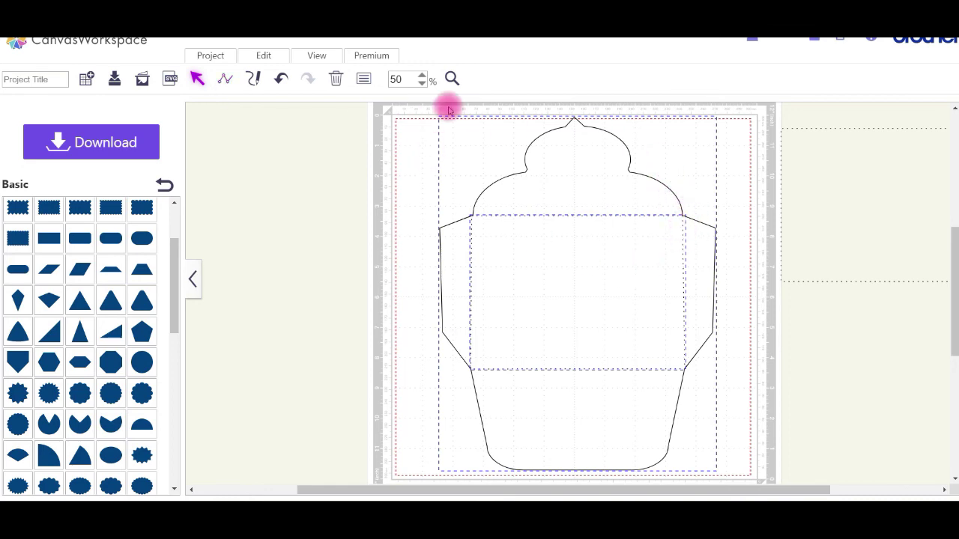
left_click(266, 58)
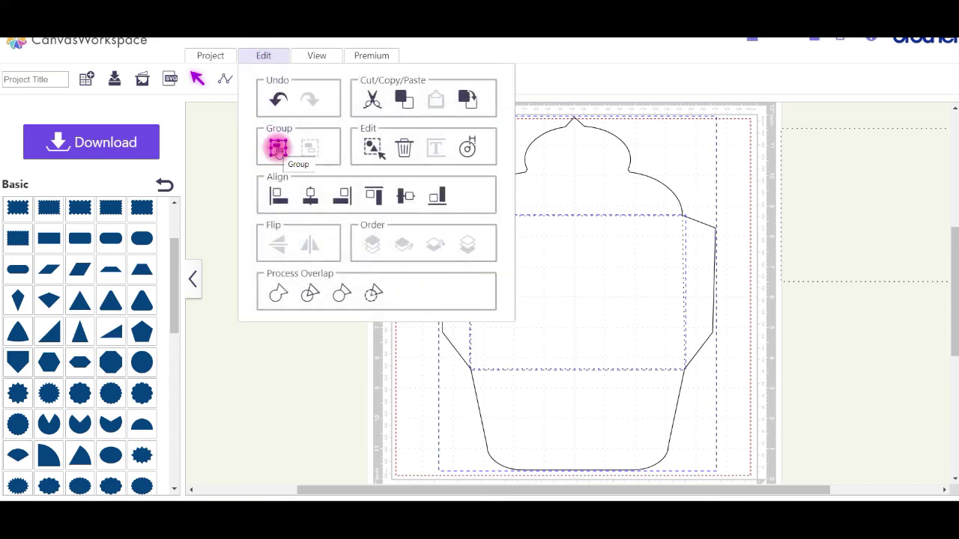
left_click(278, 148)
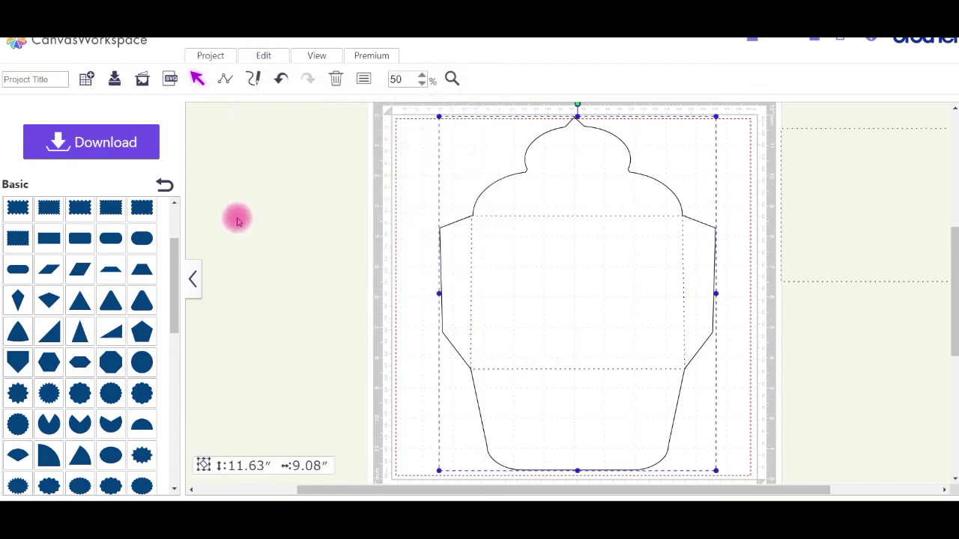
left_click(238, 221)
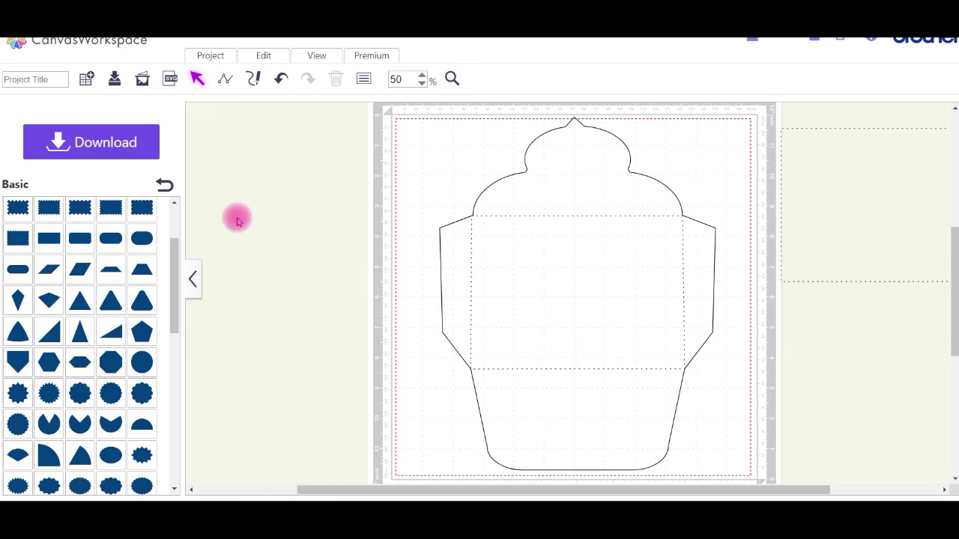
left_click(861, 186)
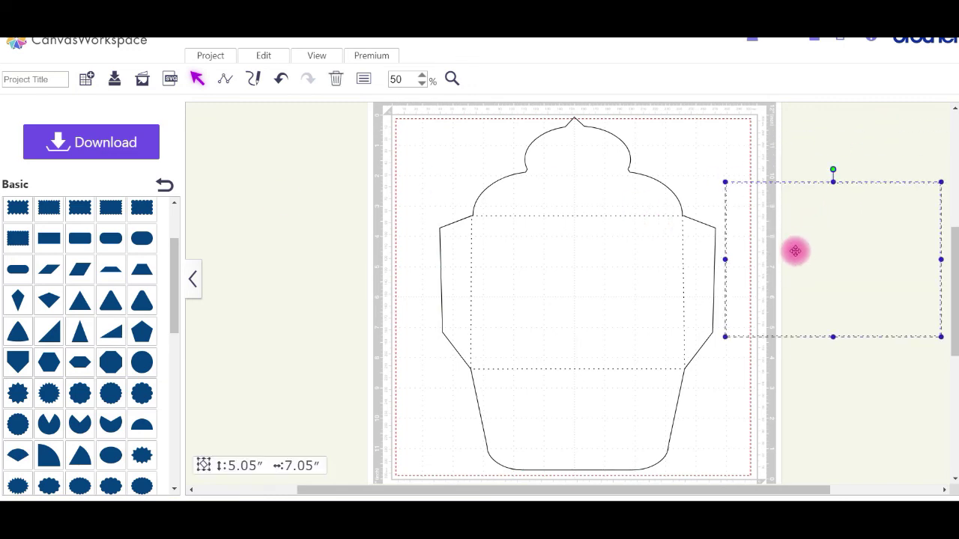